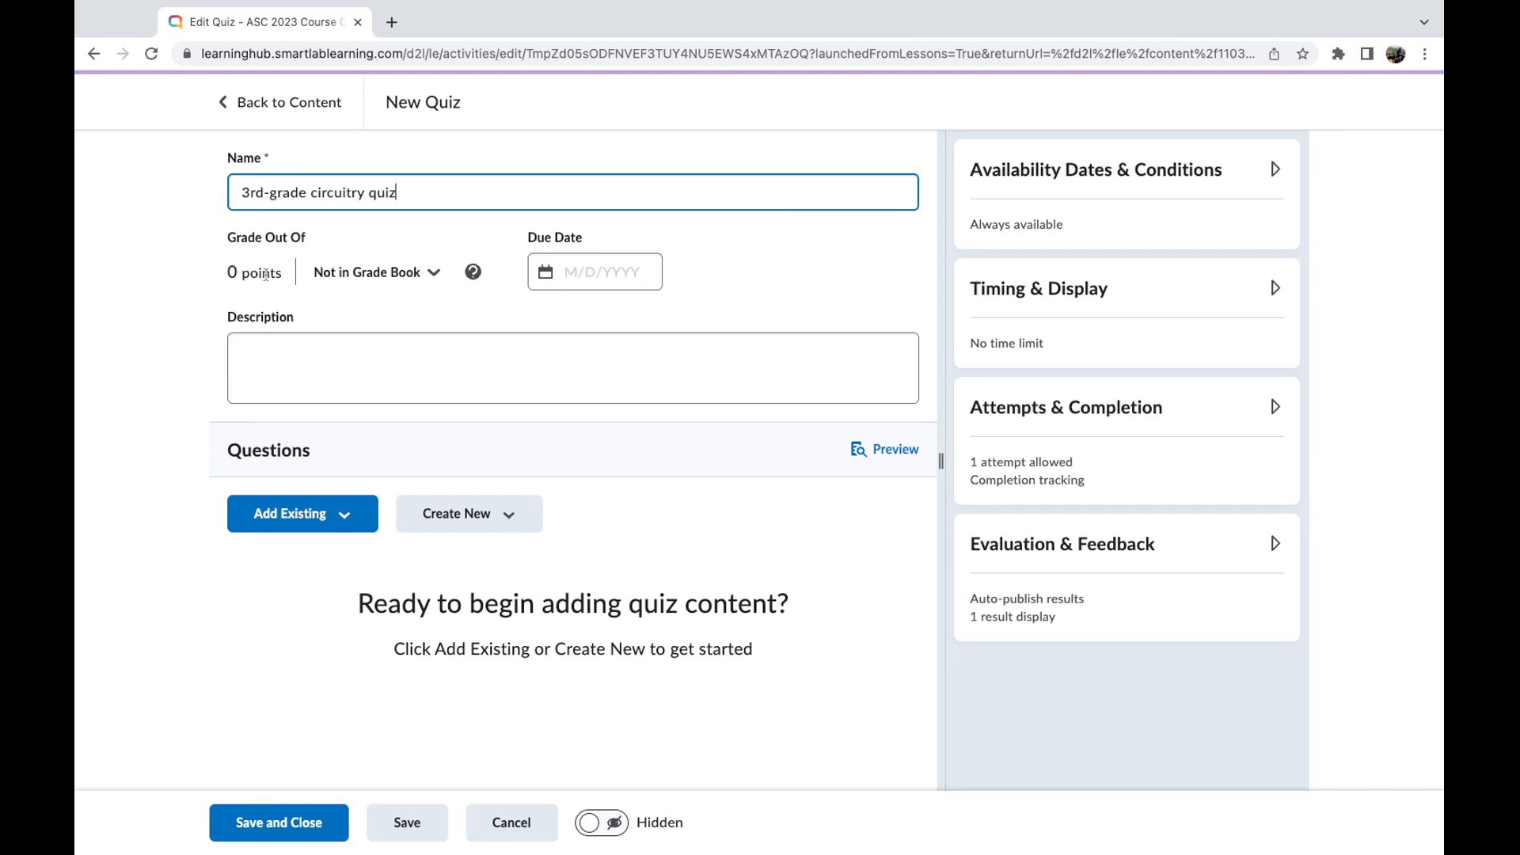
Add the quiz to the grade book and set its grade out of 5 points.
{"action": "left_click", "coordinate": [355, 274]}
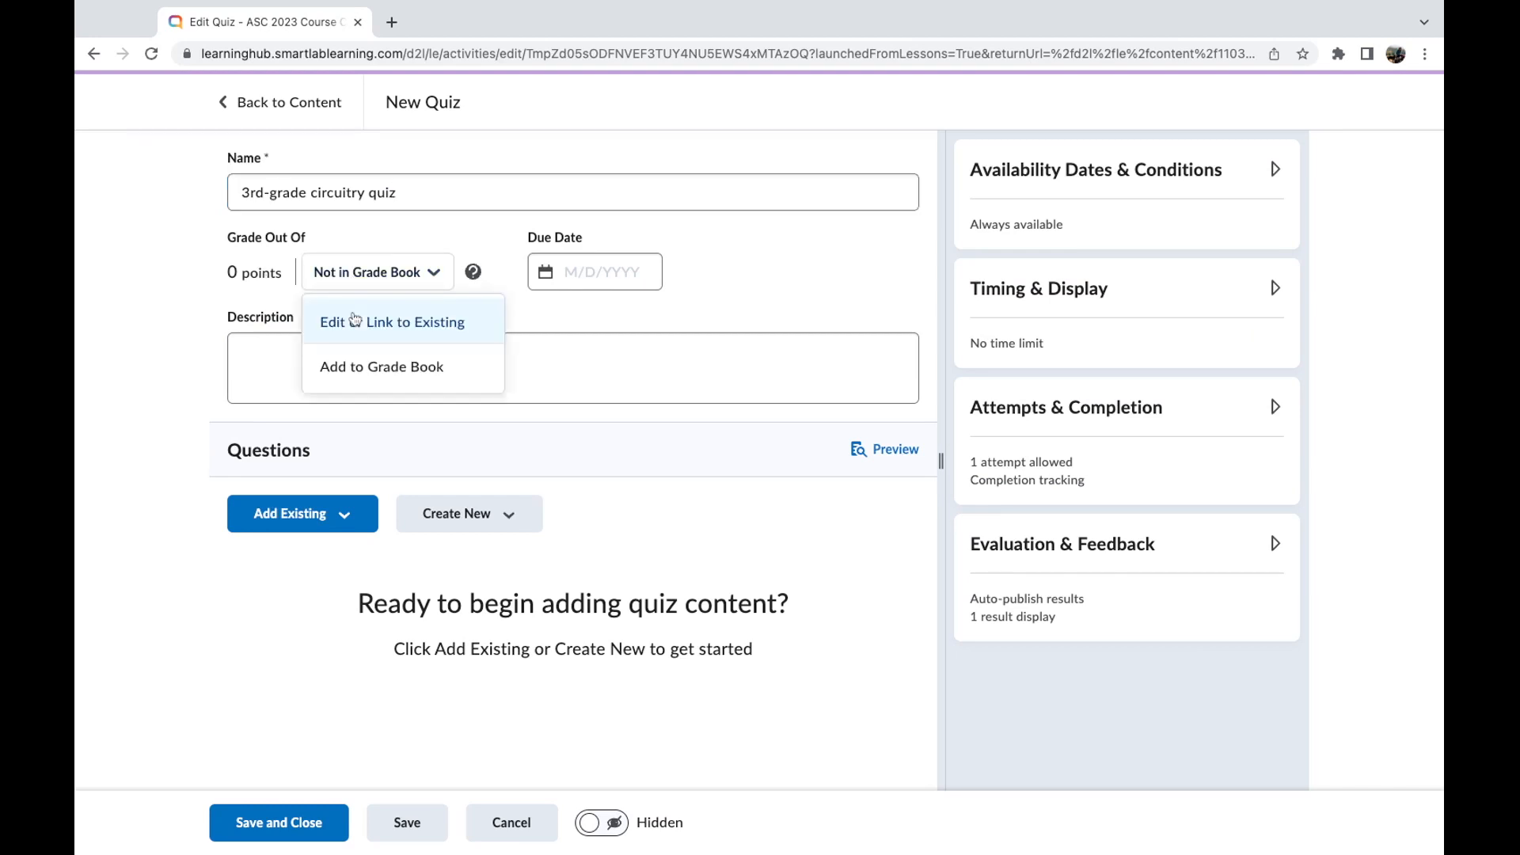
{"action": "left_click", "coordinate": [355, 371]}
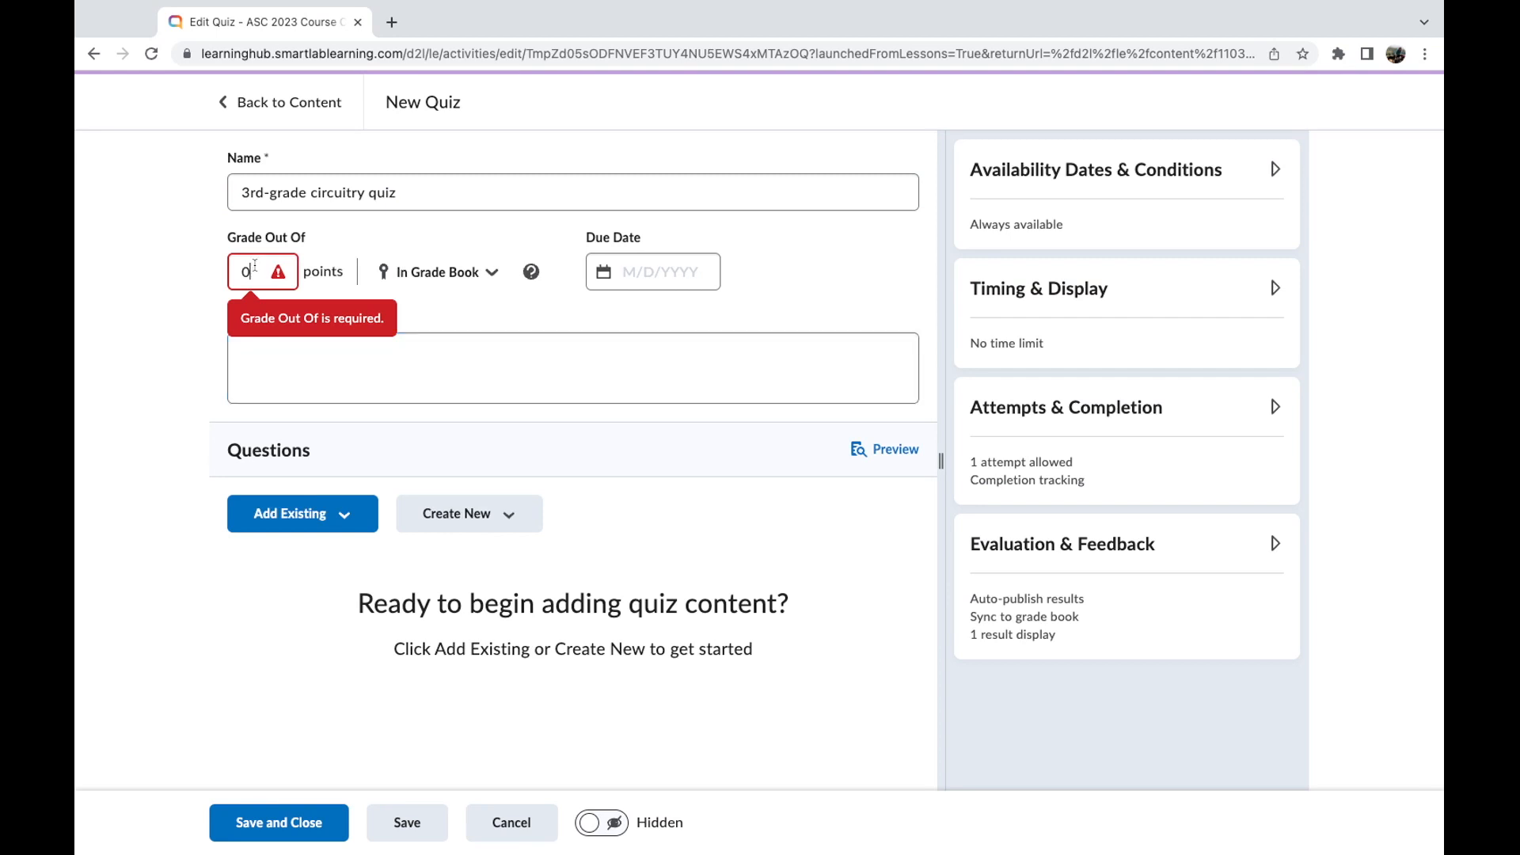
{"action": "key", "text": "BackSpace"}
{"action": "type", "text": "5"}
{"action": "left_click", "coordinate": [518, 373]}
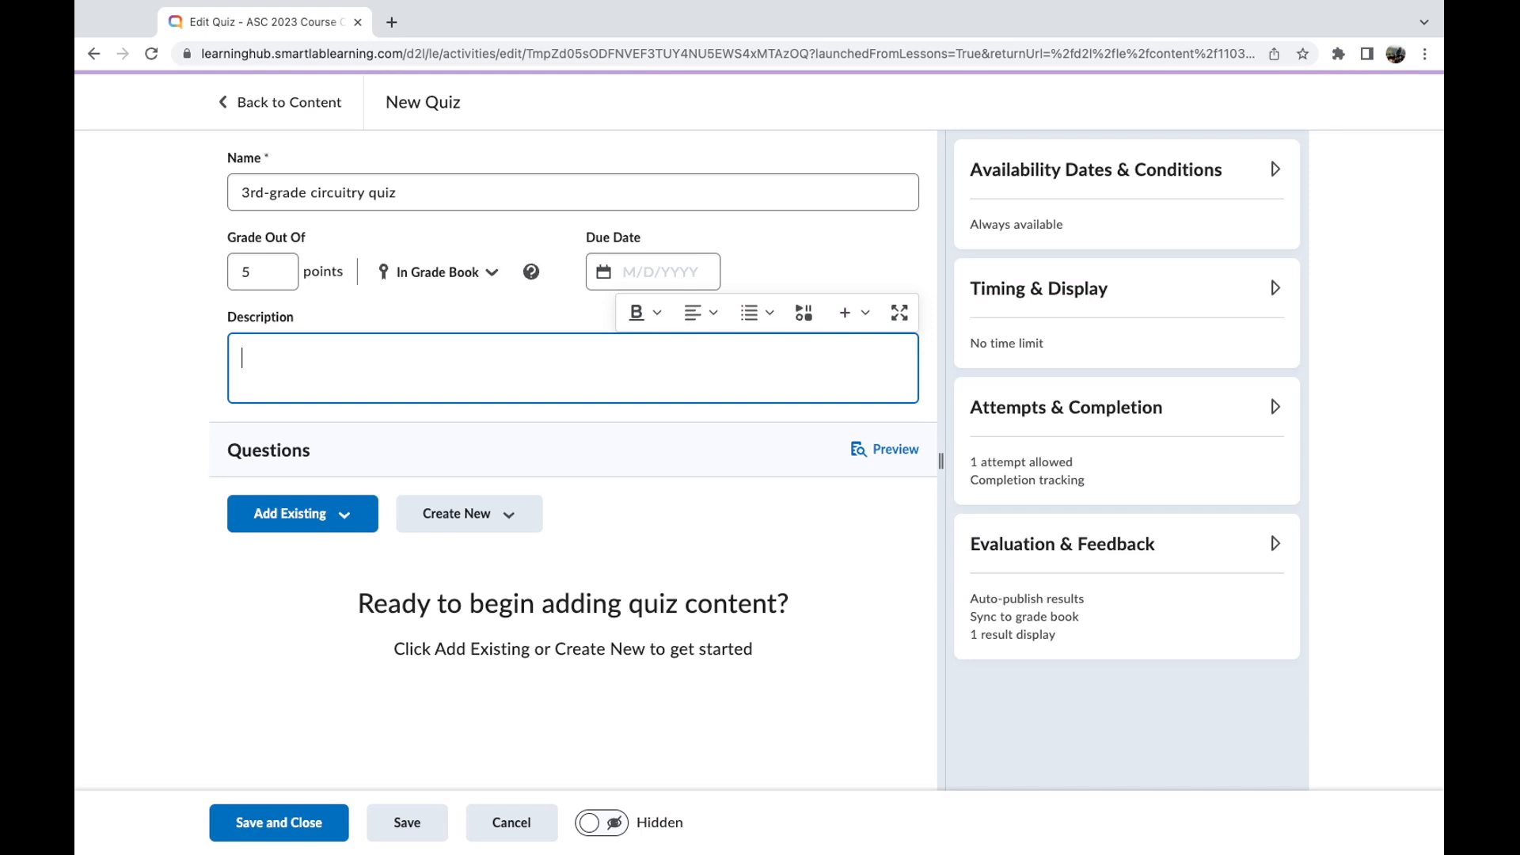
Browse the question types available for creating a new quiz question.
{"action": "left_click", "coordinate": [495, 524]}
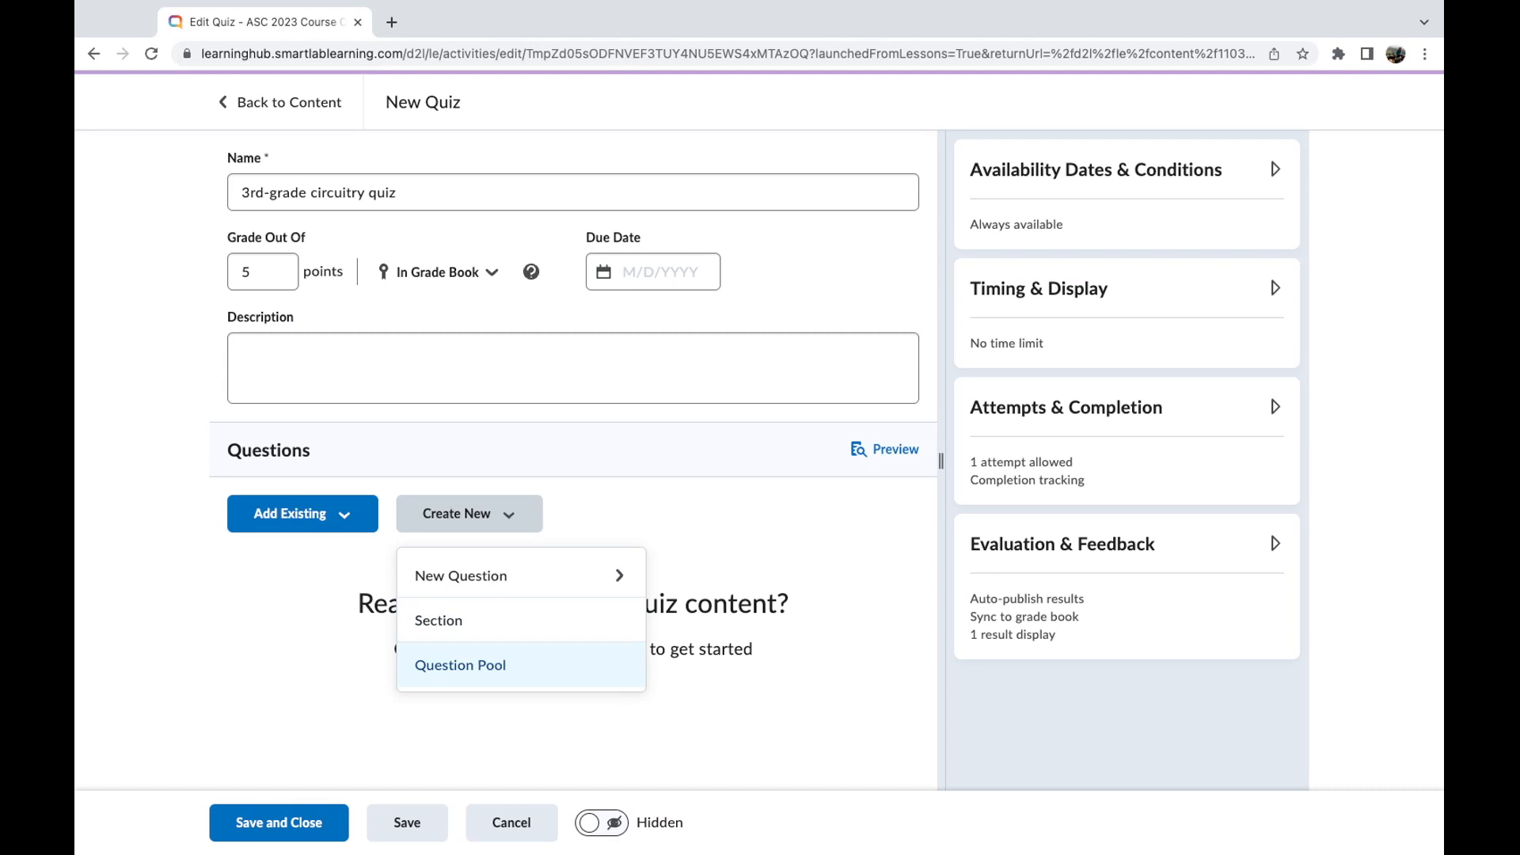
{"action": "left_click", "coordinate": [504, 592]}
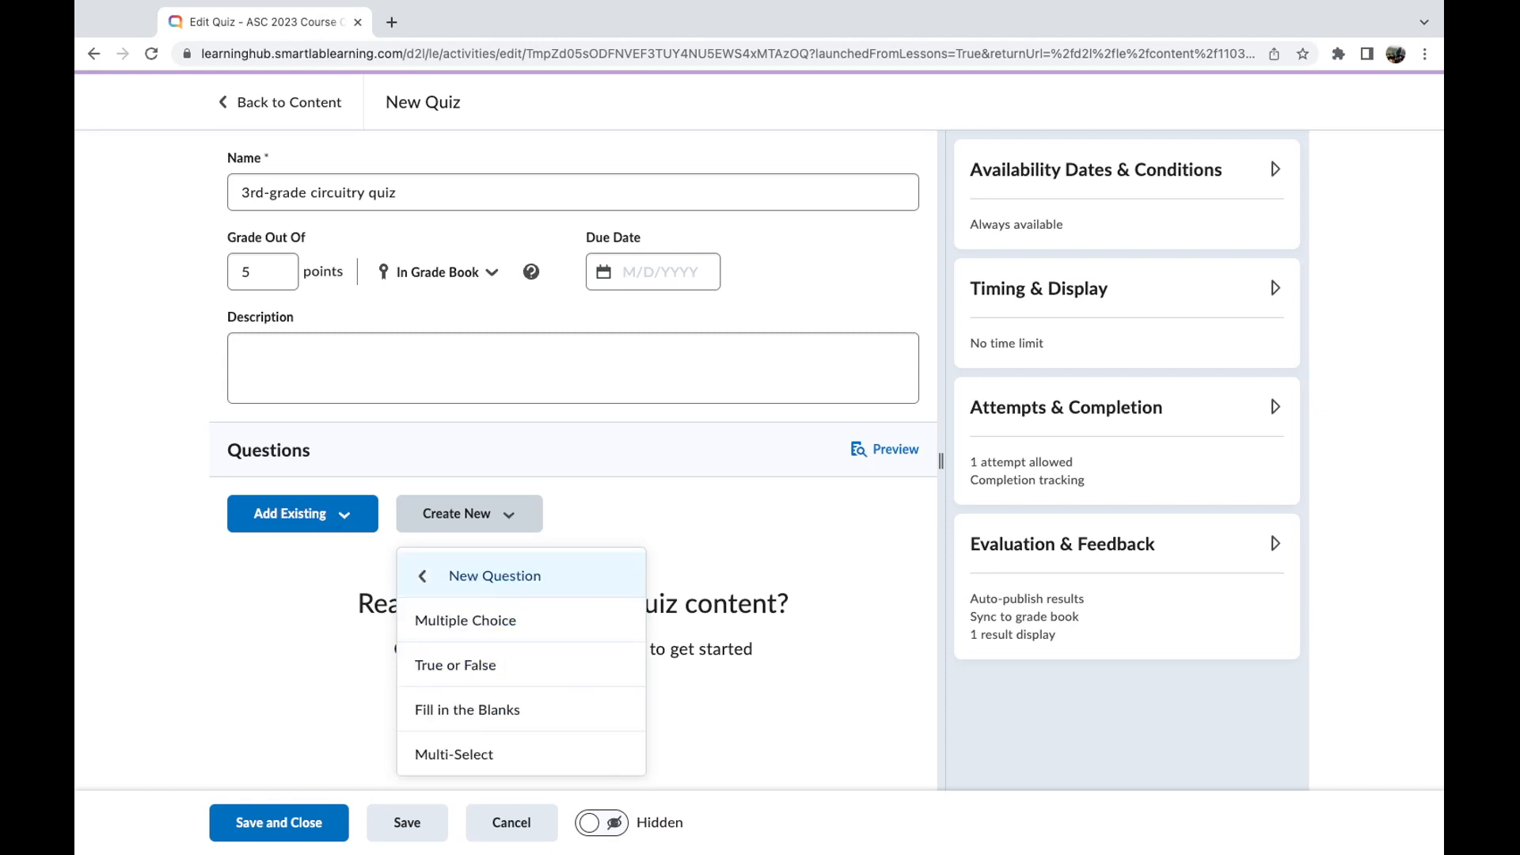
{"action": "scroll", "coordinate": [527, 645], "scroll_direction": "down", "scroll_amount": 1}
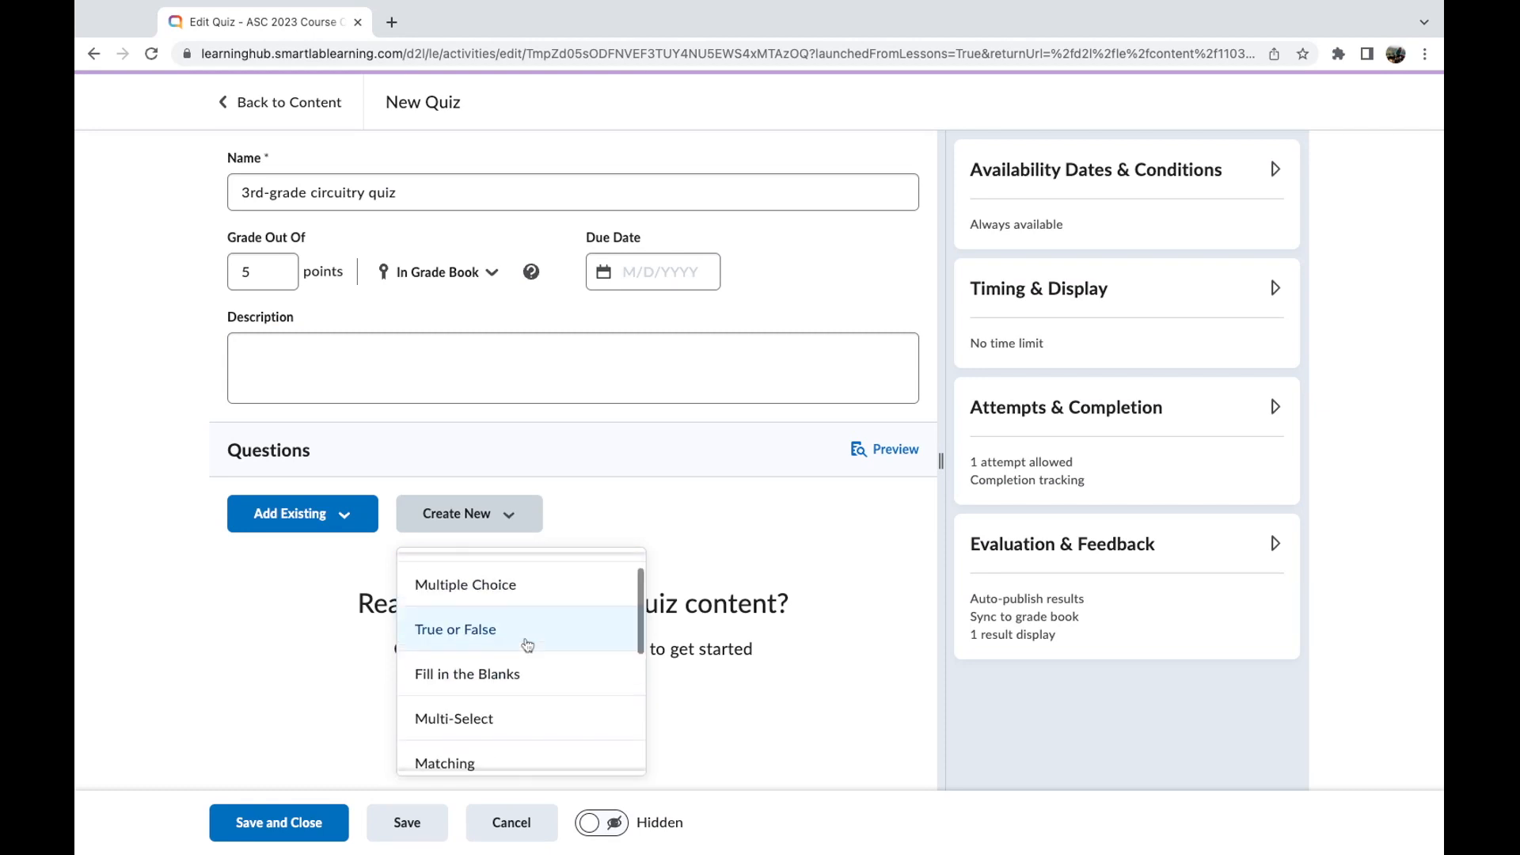
{"action": "scroll", "coordinate": [528, 645], "scroll_direction": "down", "scroll_amount": 1}
{"action": "scroll", "coordinate": [521, 661], "scroll_direction": "down", "scroll_amount": 2}
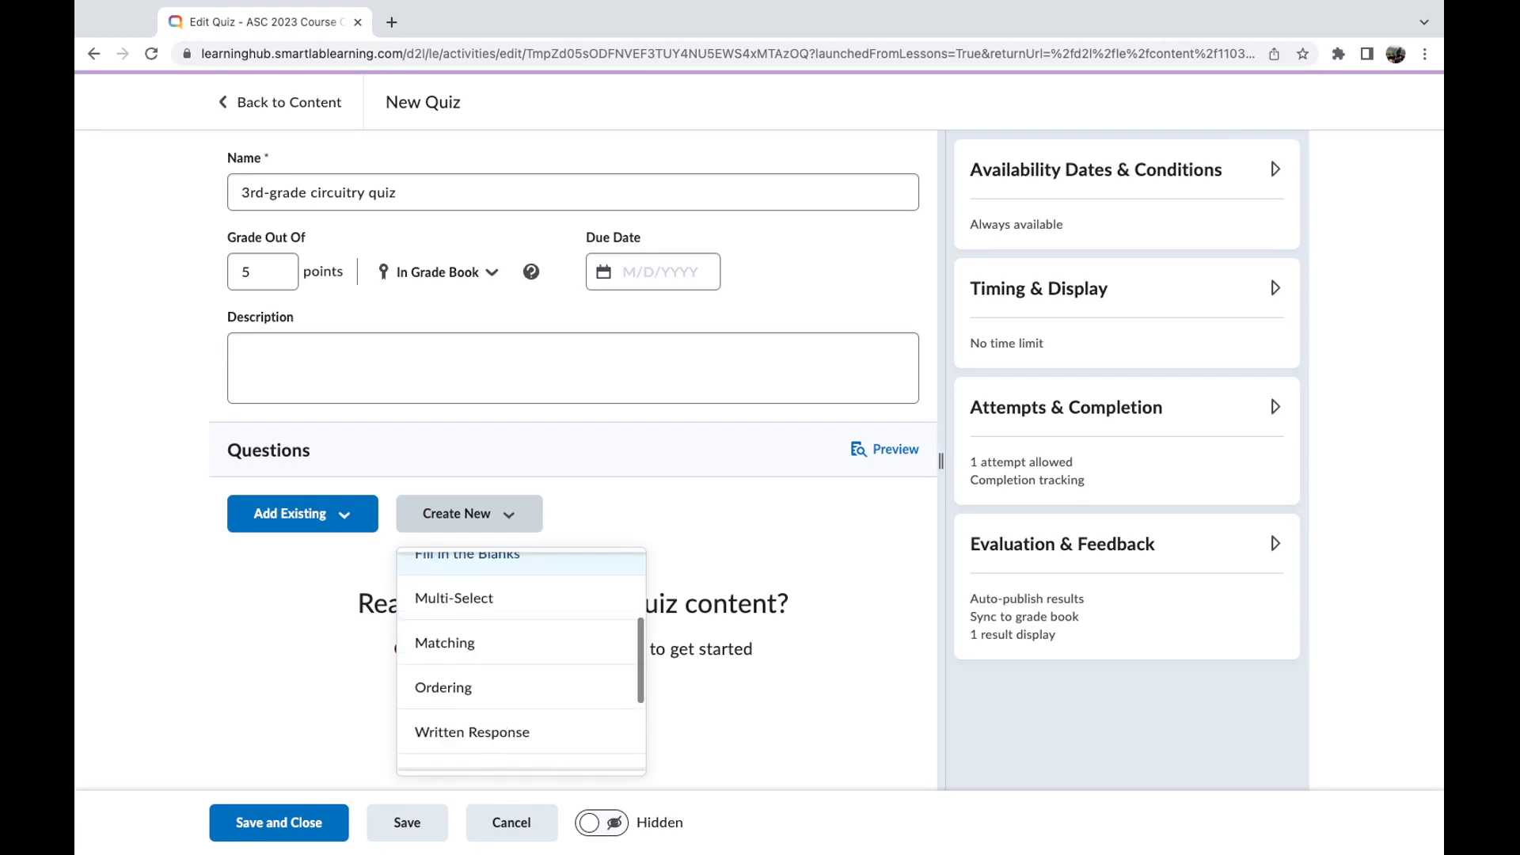
{"action": "scroll", "coordinate": [523, 658], "scroll_direction": "down", "scroll_amount": 2}
{"action": "scroll", "coordinate": [521, 590], "scroll_direction": "down", "scroll_amount": 2}
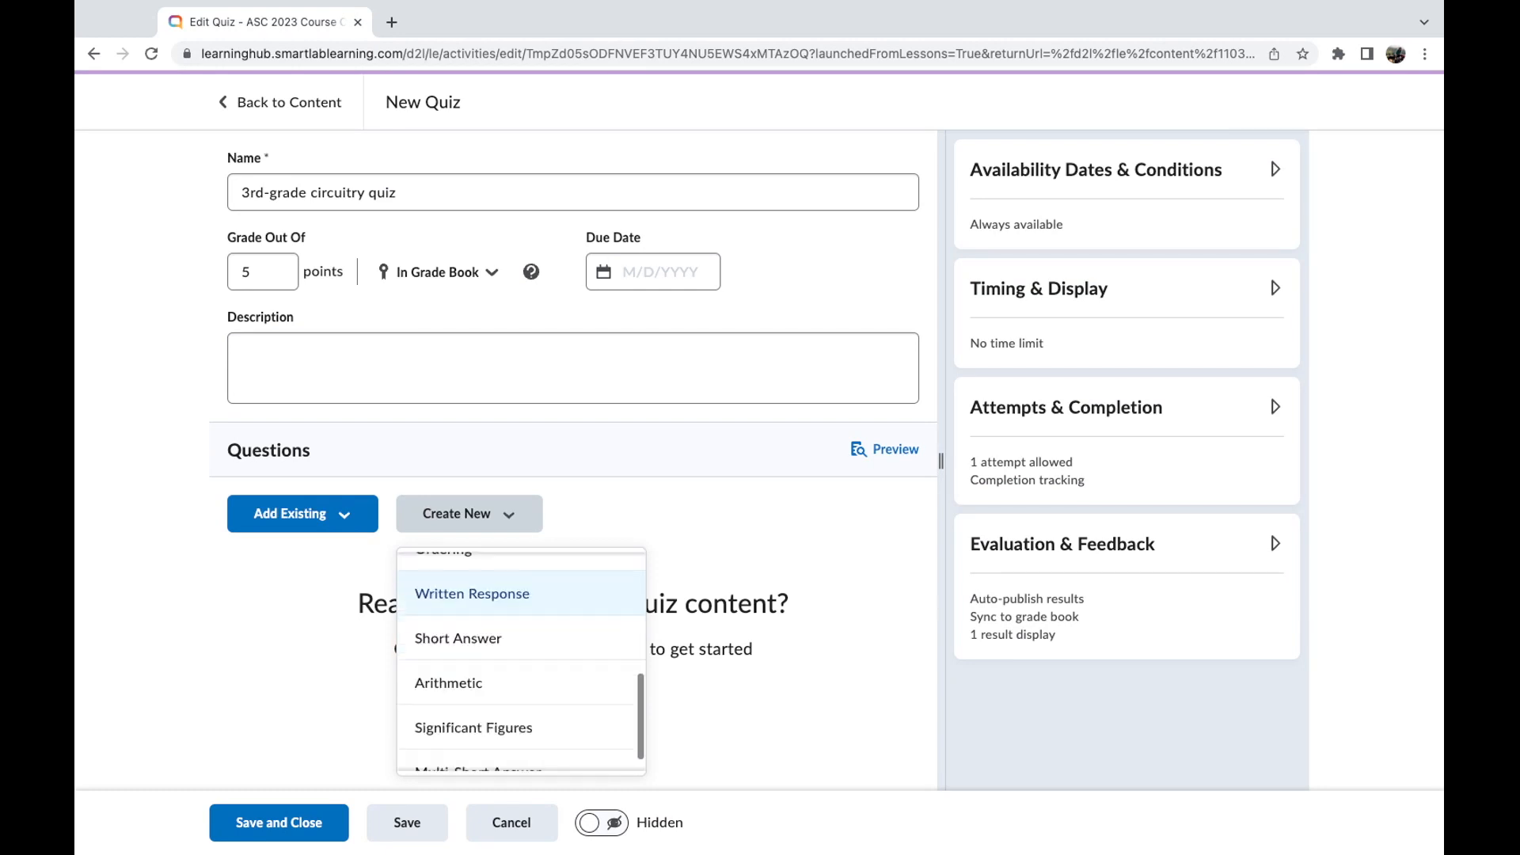
{"action": "scroll", "coordinate": [521, 657], "scroll_direction": "down", "scroll_amount": 2}
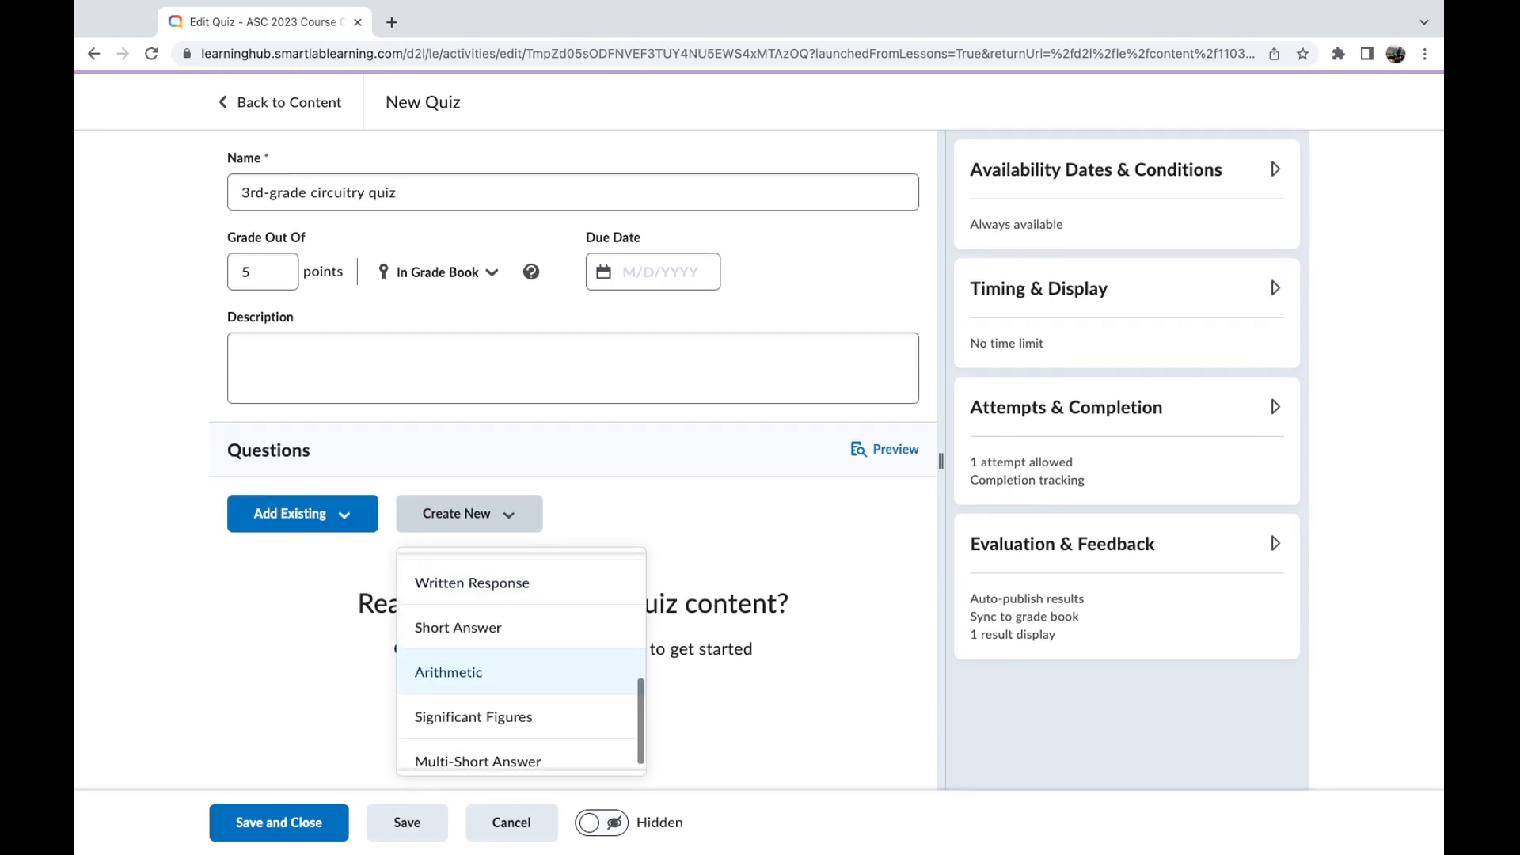
{"action": "scroll", "coordinate": [522, 673], "scroll_direction": "up", "scroll_amount": 1}
{"action": "scroll", "coordinate": [521, 650], "scroll_direction": "up", "scroll_amount": 1}
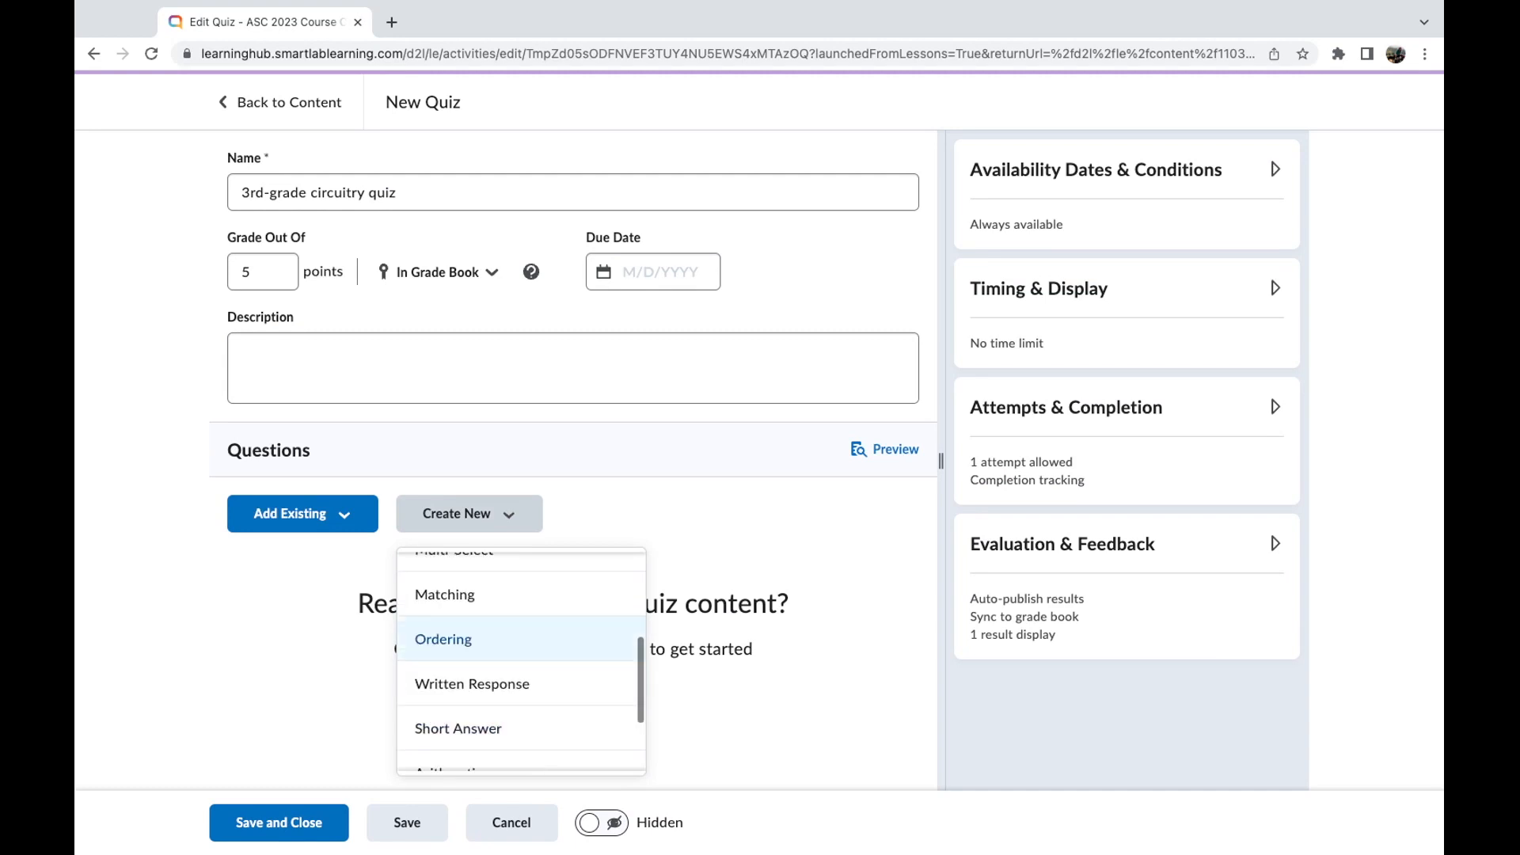
{"action": "scroll", "coordinate": [521, 654], "scroll_direction": "up", "scroll_amount": 1}
{"action": "scroll", "coordinate": [521, 643], "scroll_direction": "up", "scroll_amount": 1}
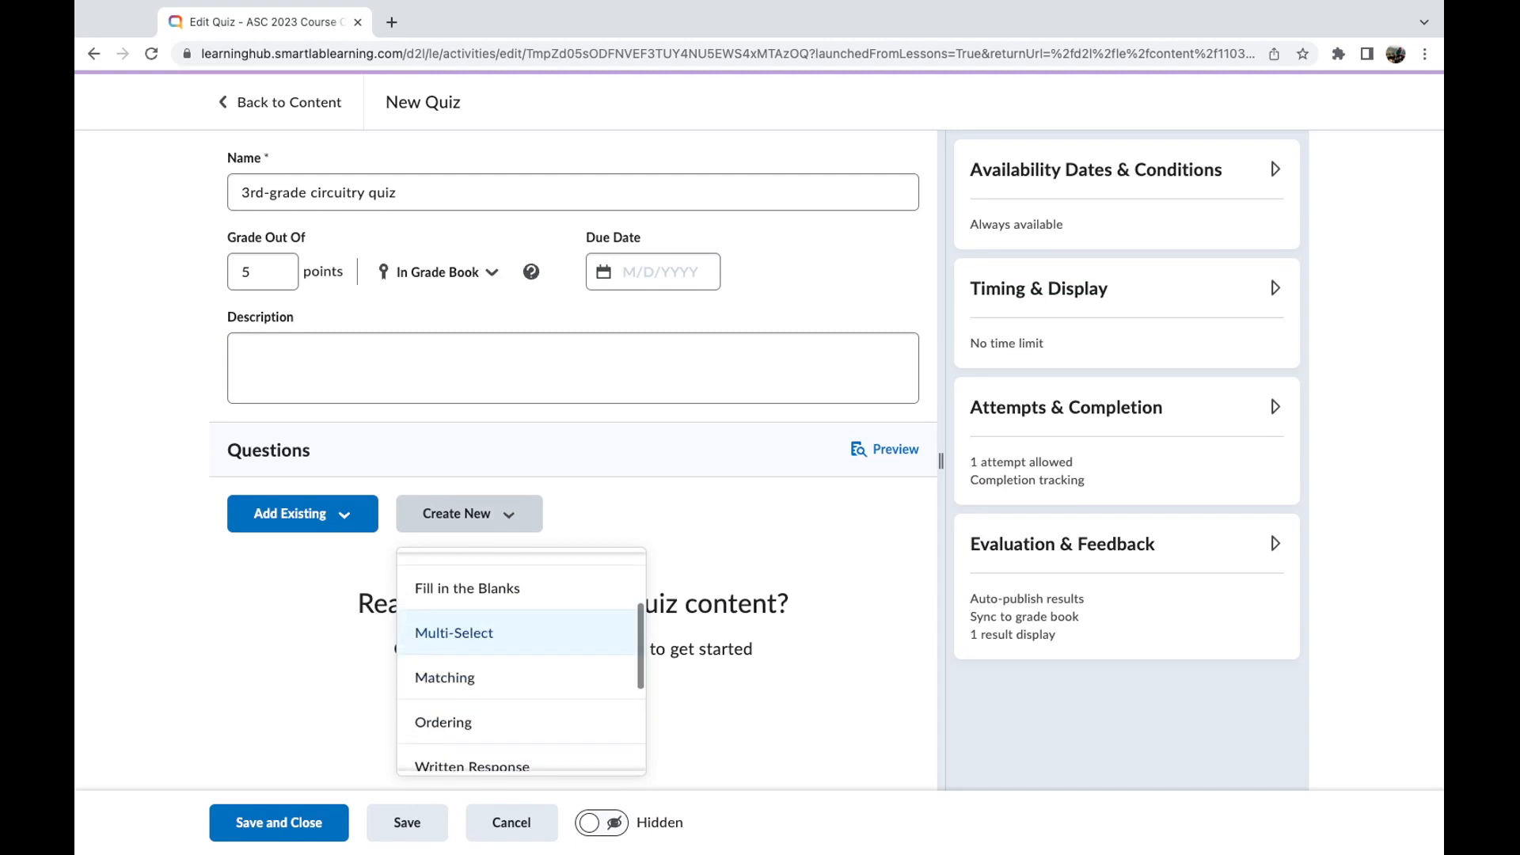
{"action": "scroll", "coordinate": [521, 661], "scroll_direction": "down", "scroll_amount": 1}
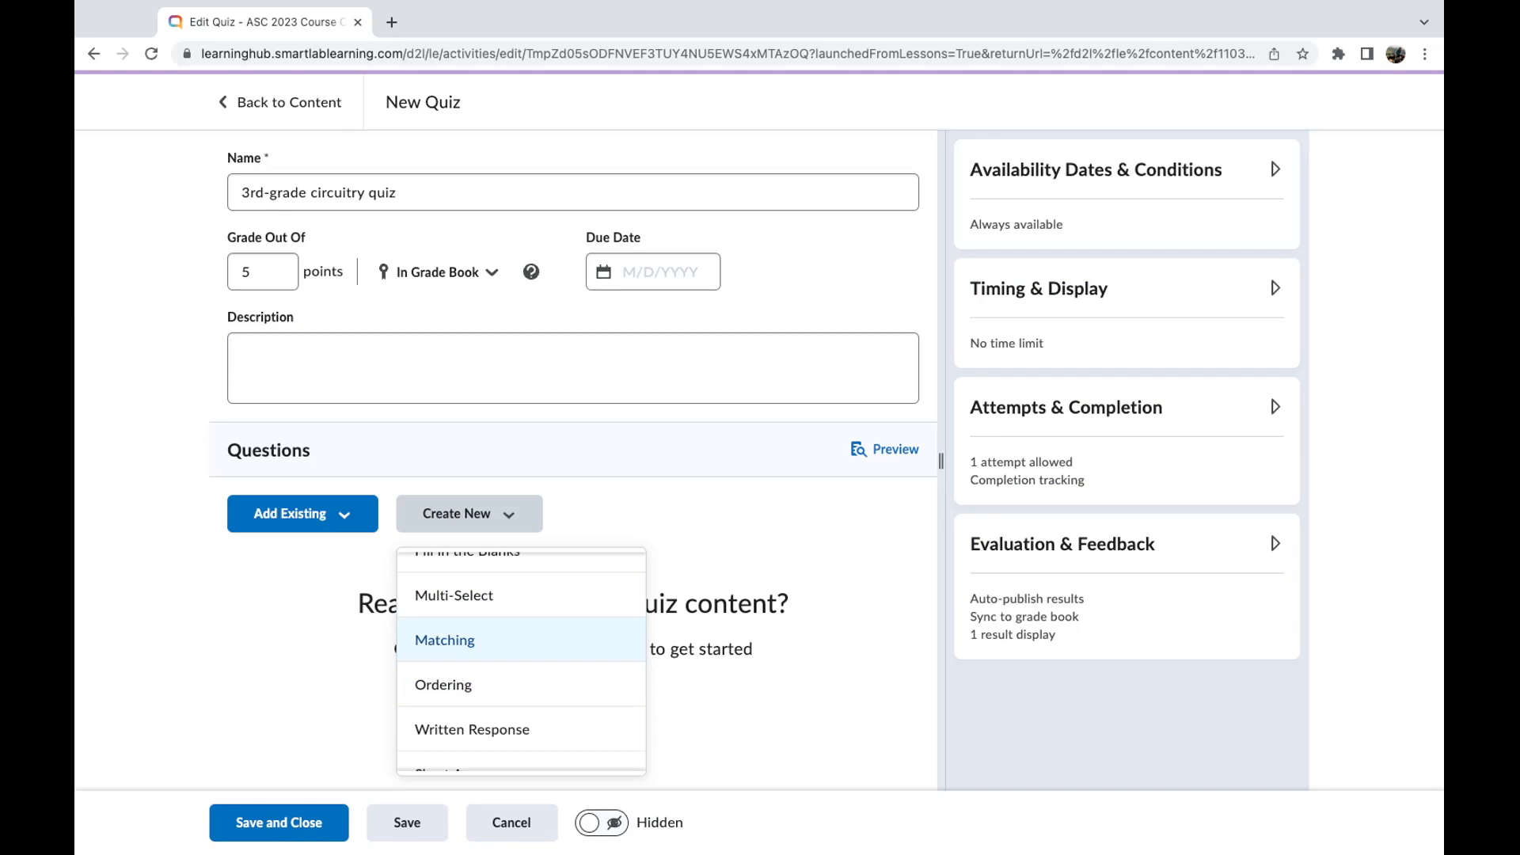
{"action": "scroll", "coordinate": [528, 667], "scroll_direction": "down", "scroll_amount": 1}
{"action": "scroll", "coordinate": [529, 657], "scroll_direction": "down", "scroll_amount": 2}
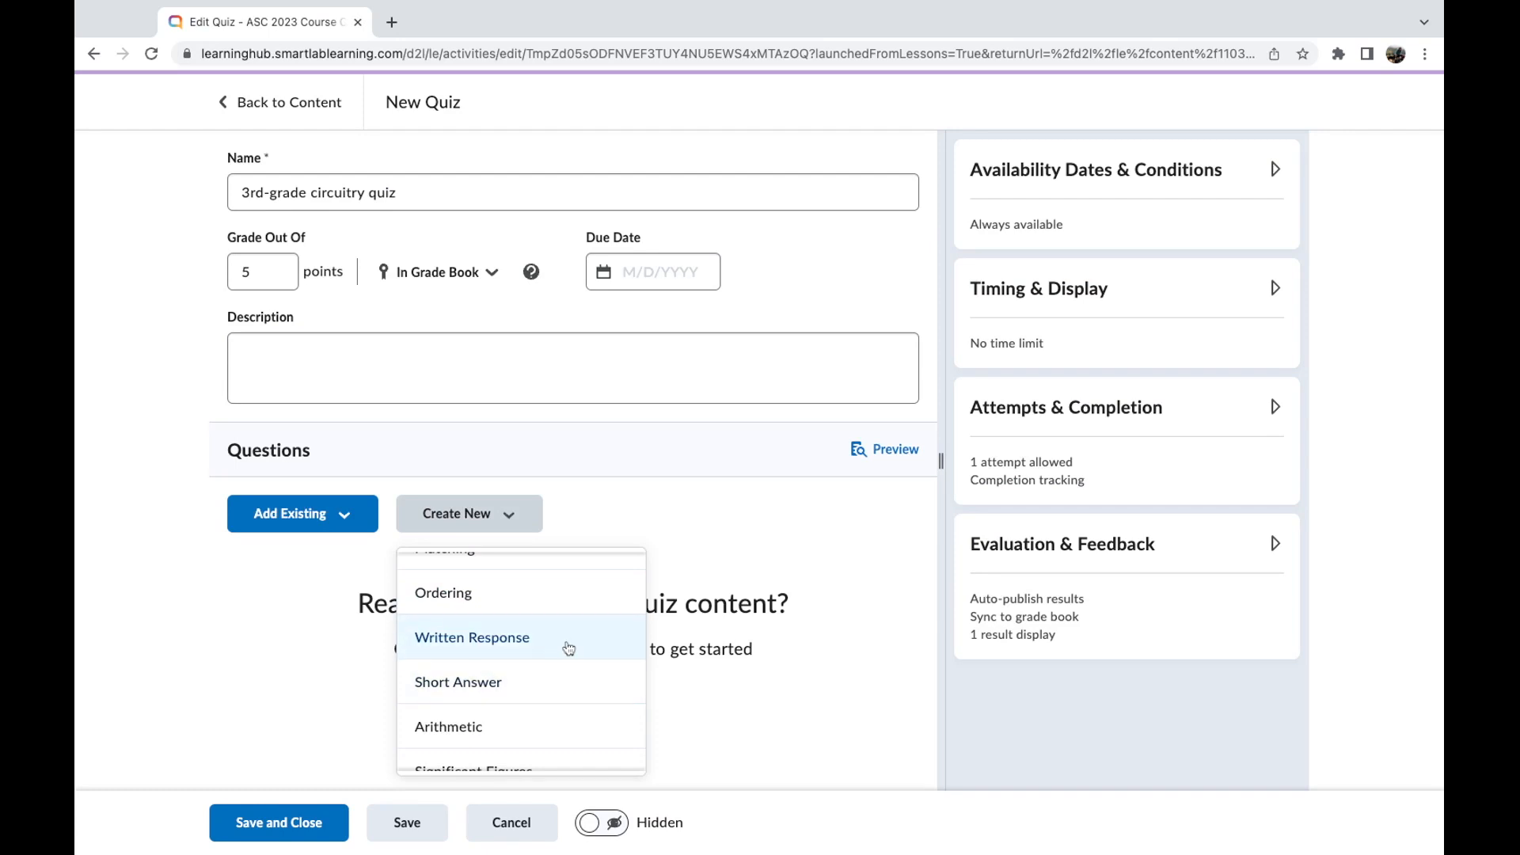
{"action": "scroll", "coordinate": [569, 649], "scroll_direction": "up", "scroll_amount": 1}
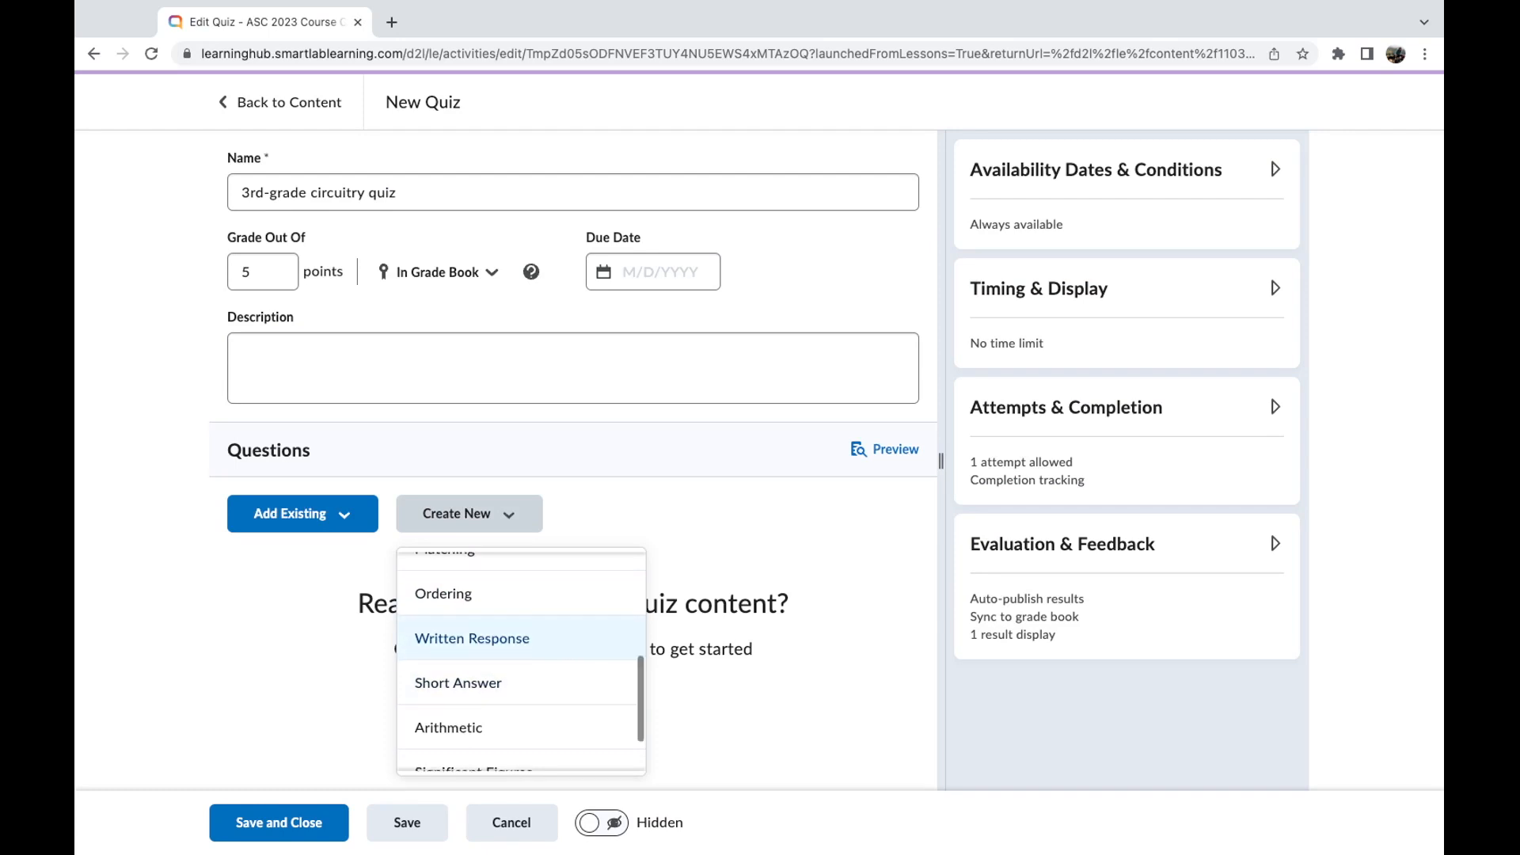
{"action": "scroll", "coordinate": [521, 661], "scroll_direction": "up", "scroll_amount": 1}
{"action": "scroll", "coordinate": [521, 633], "scroll_direction": "up", "scroll_amount": 1}
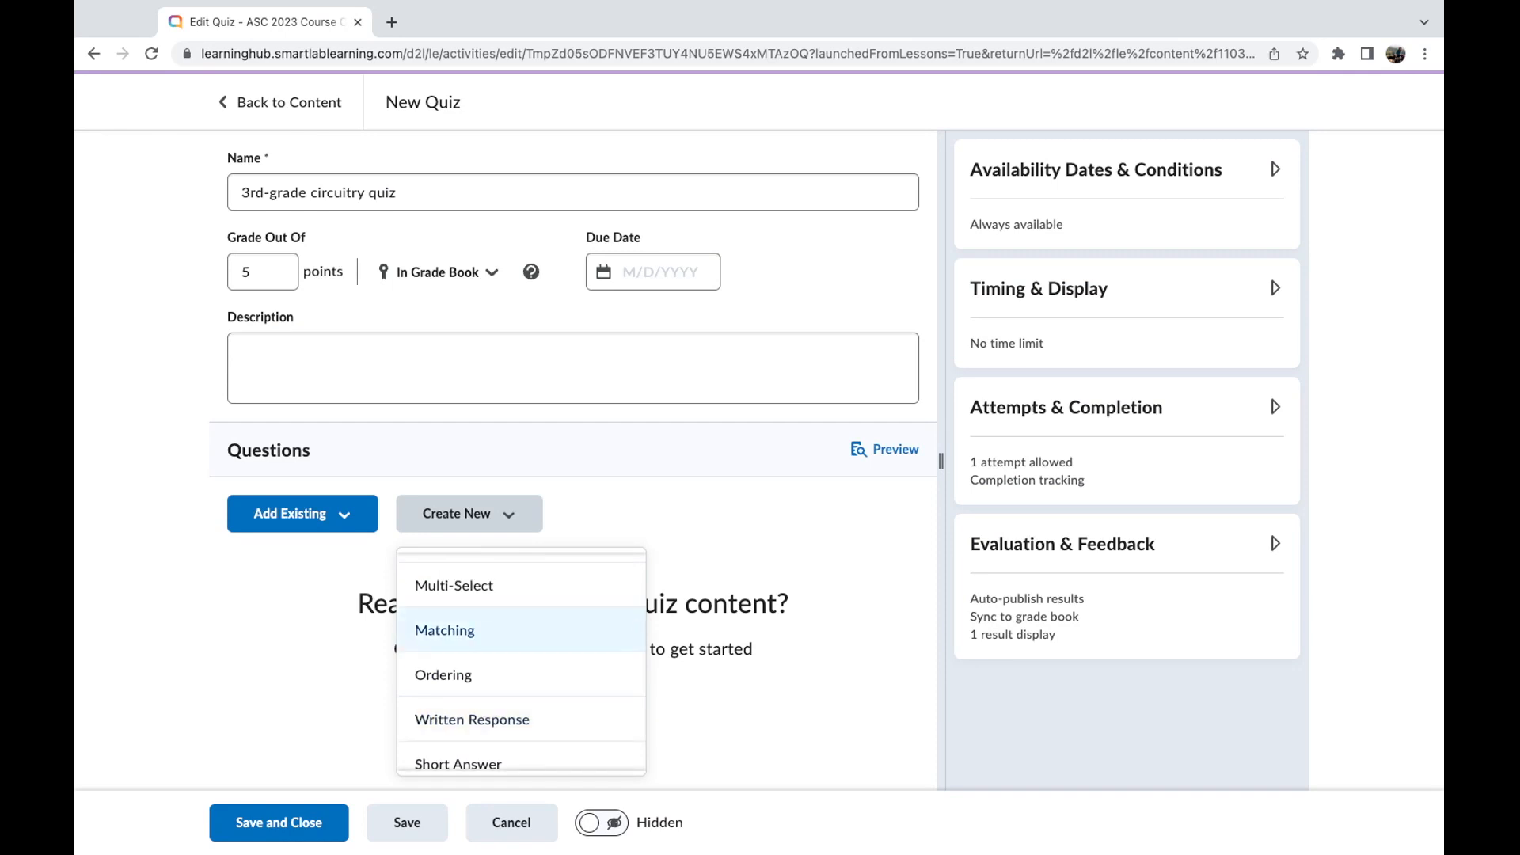
Start a new Multiple Choice question for the quiz.
{"action": "scroll", "coordinate": [521, 661], "scroll_direction": "up", "scroll_amount": 1}
{"action": "scroll", "coordinate": [521, 657], "scroll_direction": "up", "scroll_amount": 2}
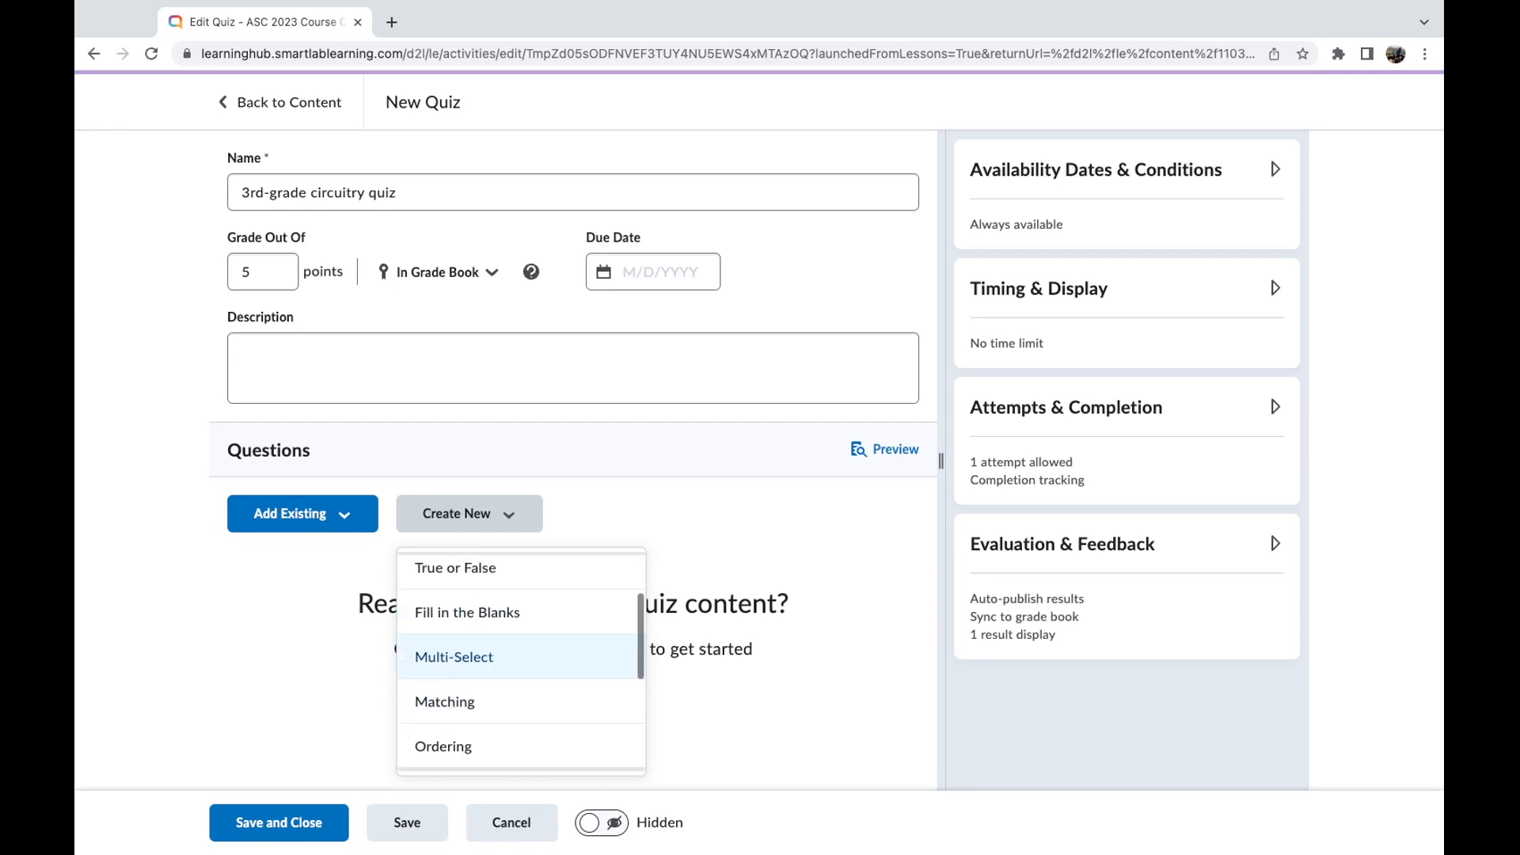
{"action": "scroll", "coordinate": [548, 598], "scroll_direction": "up", "scroll_amount": 1}
{"action": "left_click", "coordinate": [548, 602]}
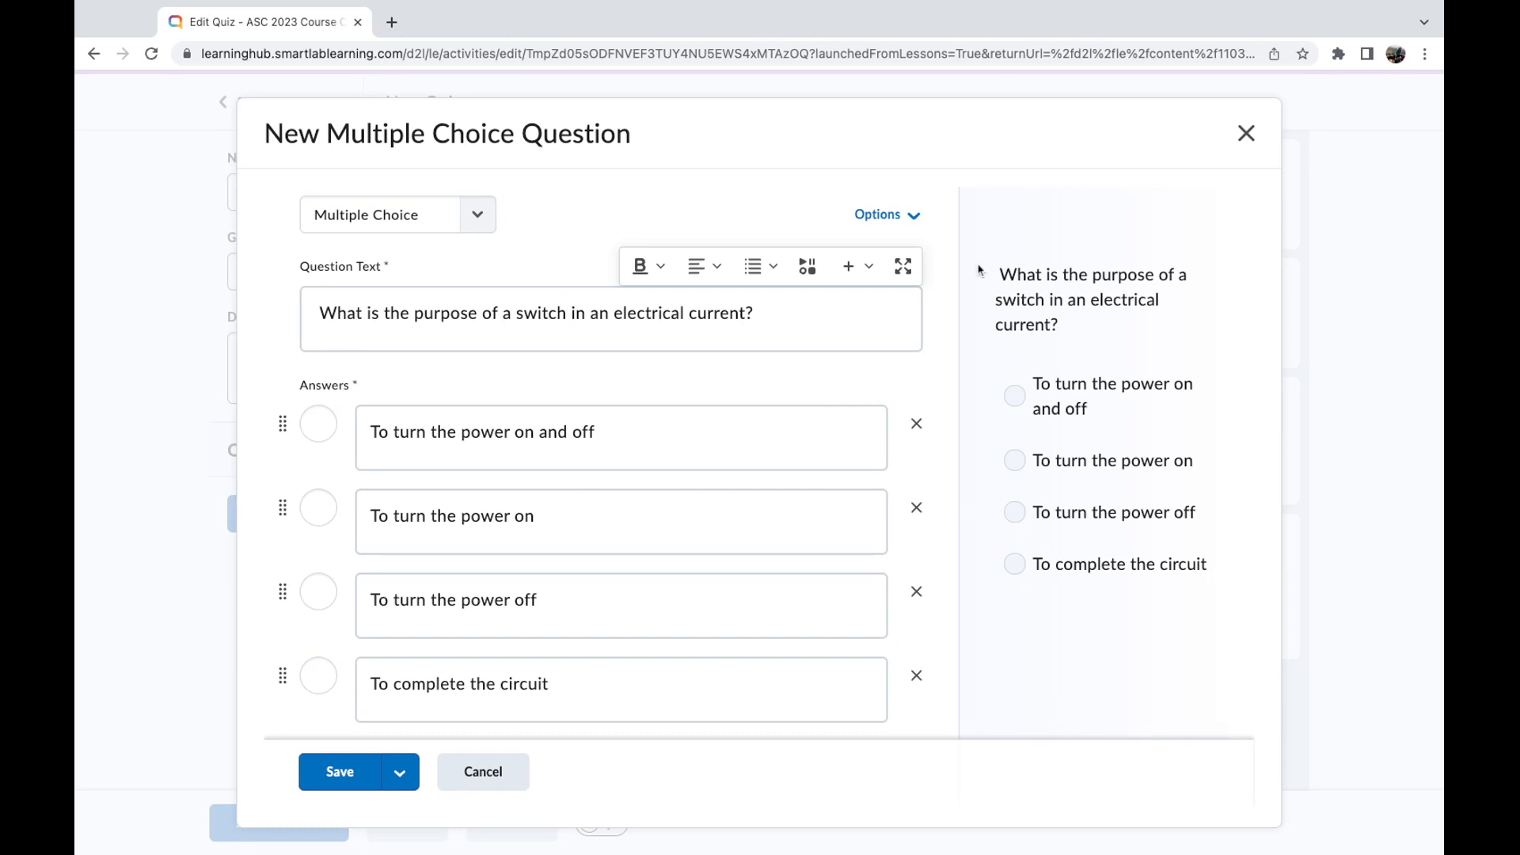
Add feedback fields to the multiple choice question about the purpose of a switch.
{"action": "left_click", "coordinate": [903, 230]}
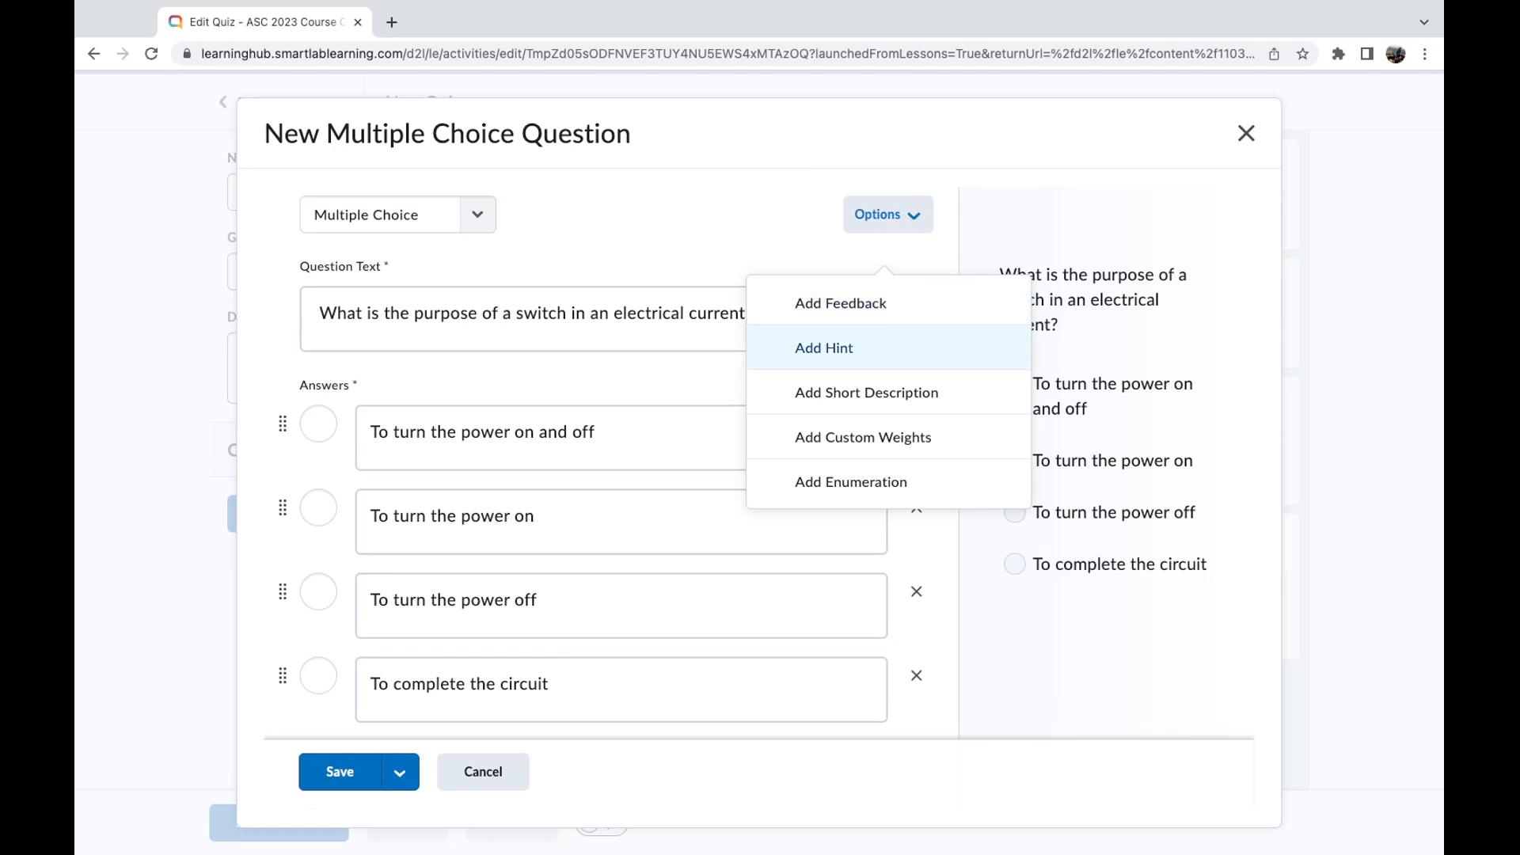
{"action": "left_click", "coordinate": [882, 318]}
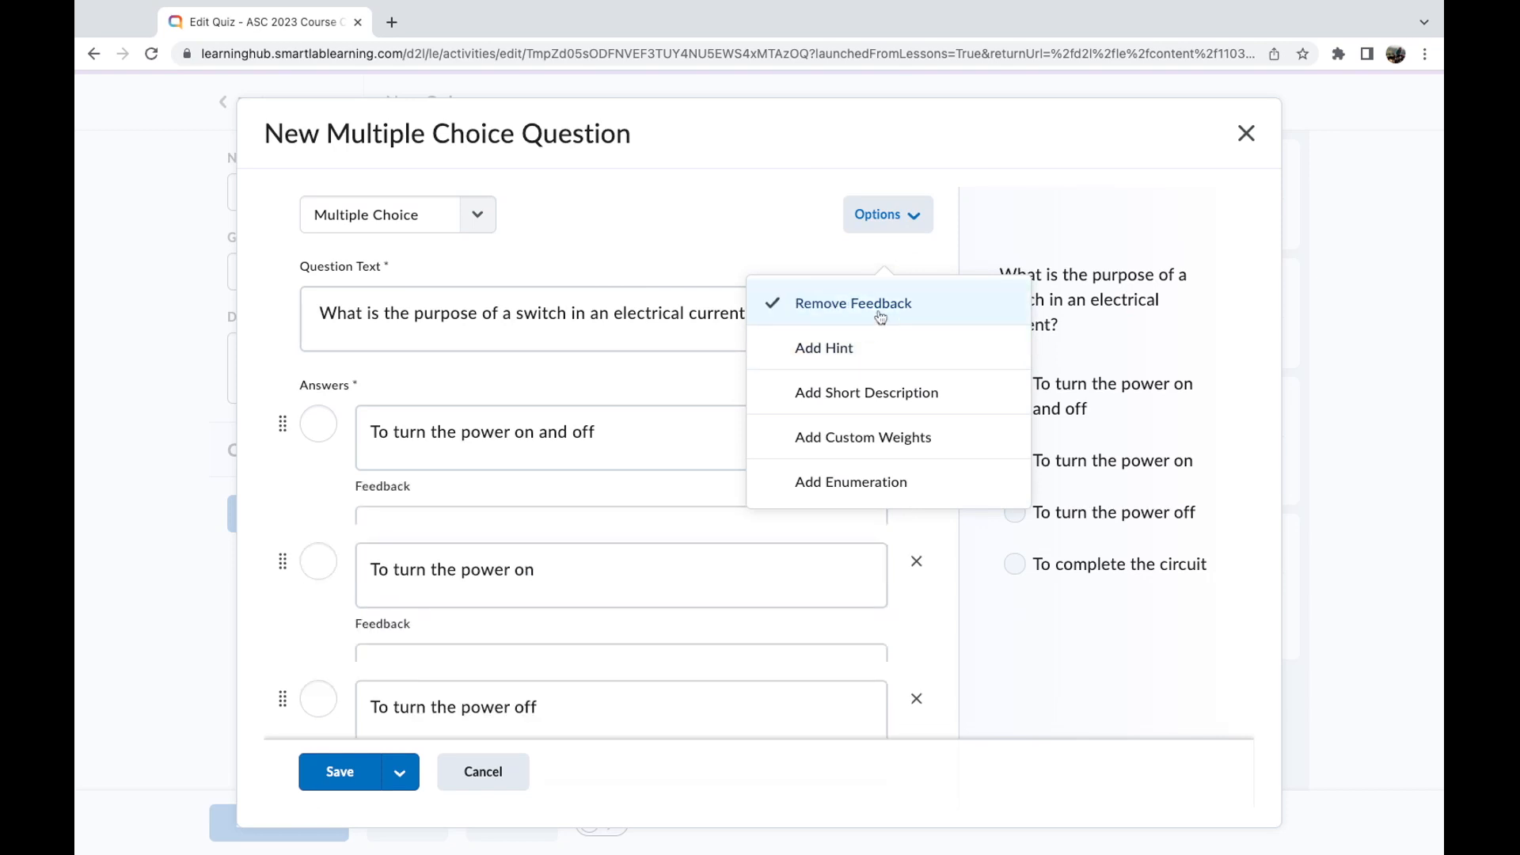
Look over the feedback fields under each answer, the overall feedback field and the points setting of the question.
{"action": "scroll", "coordinate": [660, 489], "scroll_direction": "down", "scroll_amount": 1}
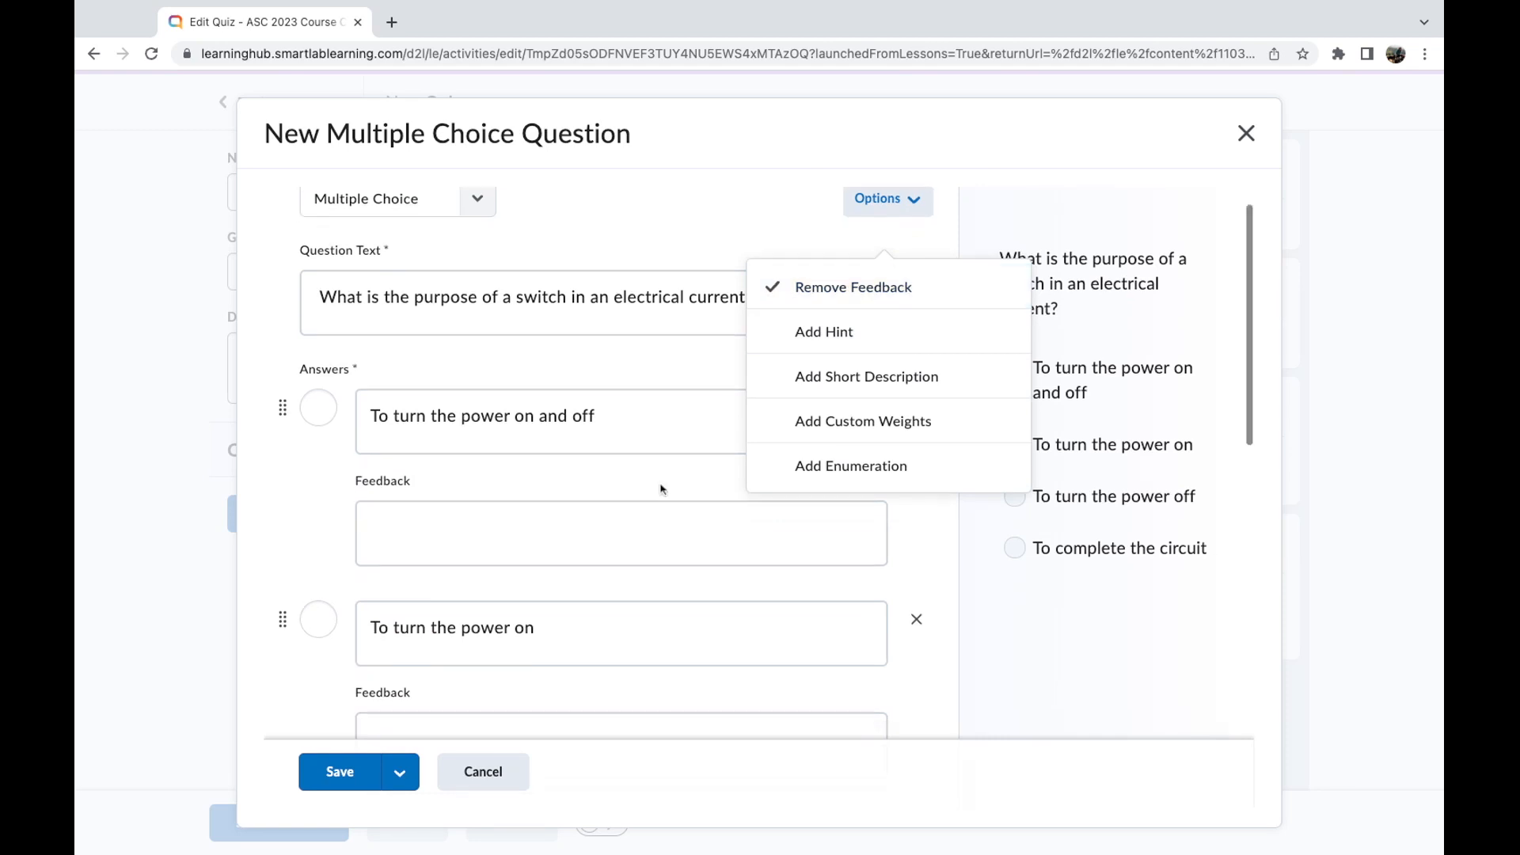
{"action": "scroll", "coordinate": [660, 489], "scroll_direction": "down", "scroll_amount": 2}
{"action": "scroll", "coordinate": [655, 492], "scroll_direction": "down", "scroll_amount": 1}
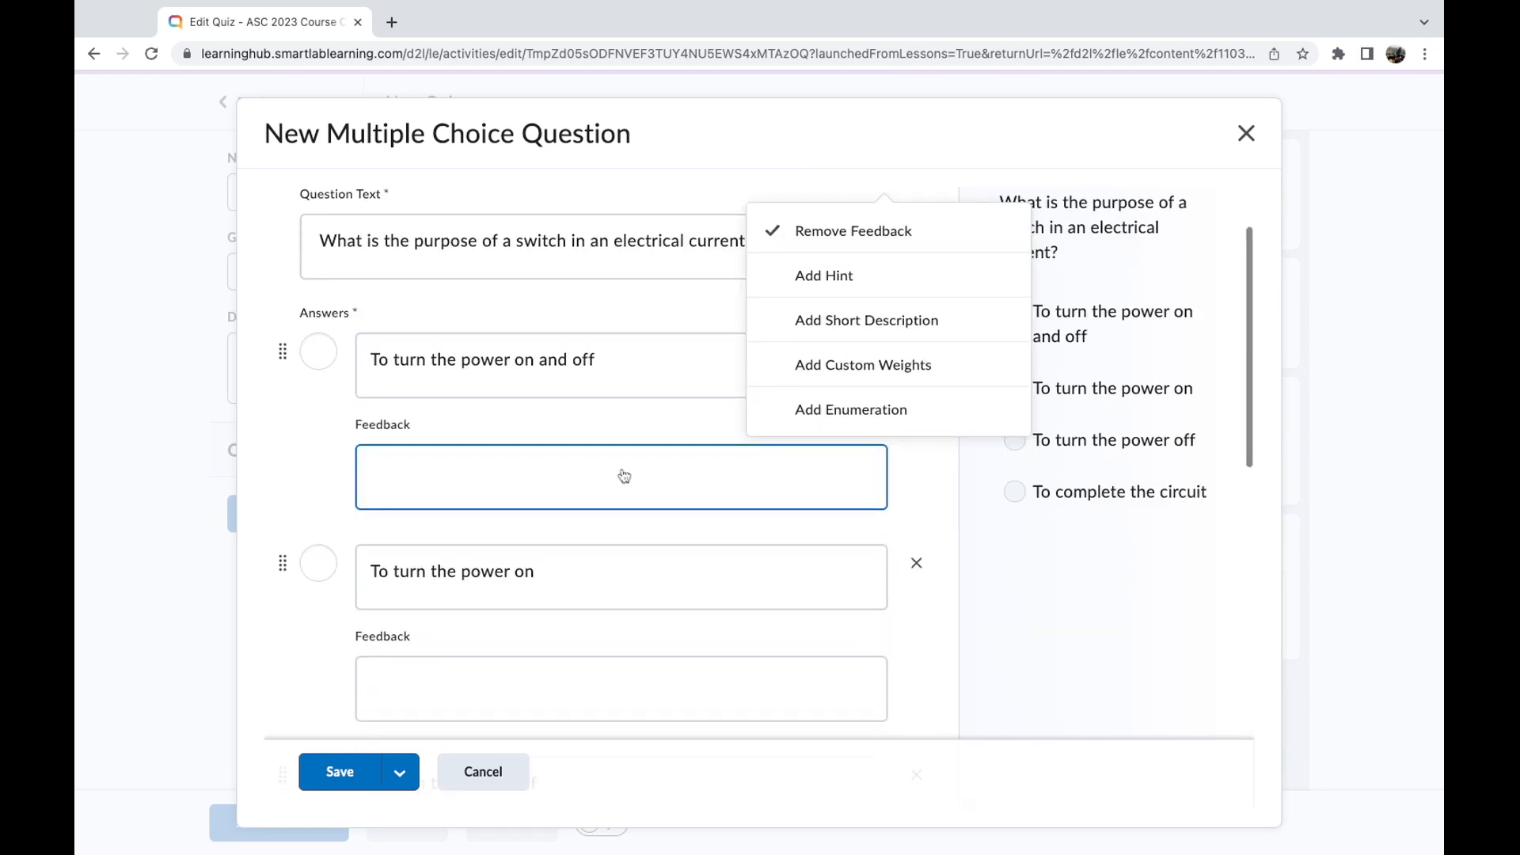
{"action": "scroll", "coordinate": [624, 475], "scroll_direction": "down", "scroll_amount": 2}
{"action": "scroll", "coordinate": [624, 474], "scroll_direction": "down", "scroll_amount": 5}
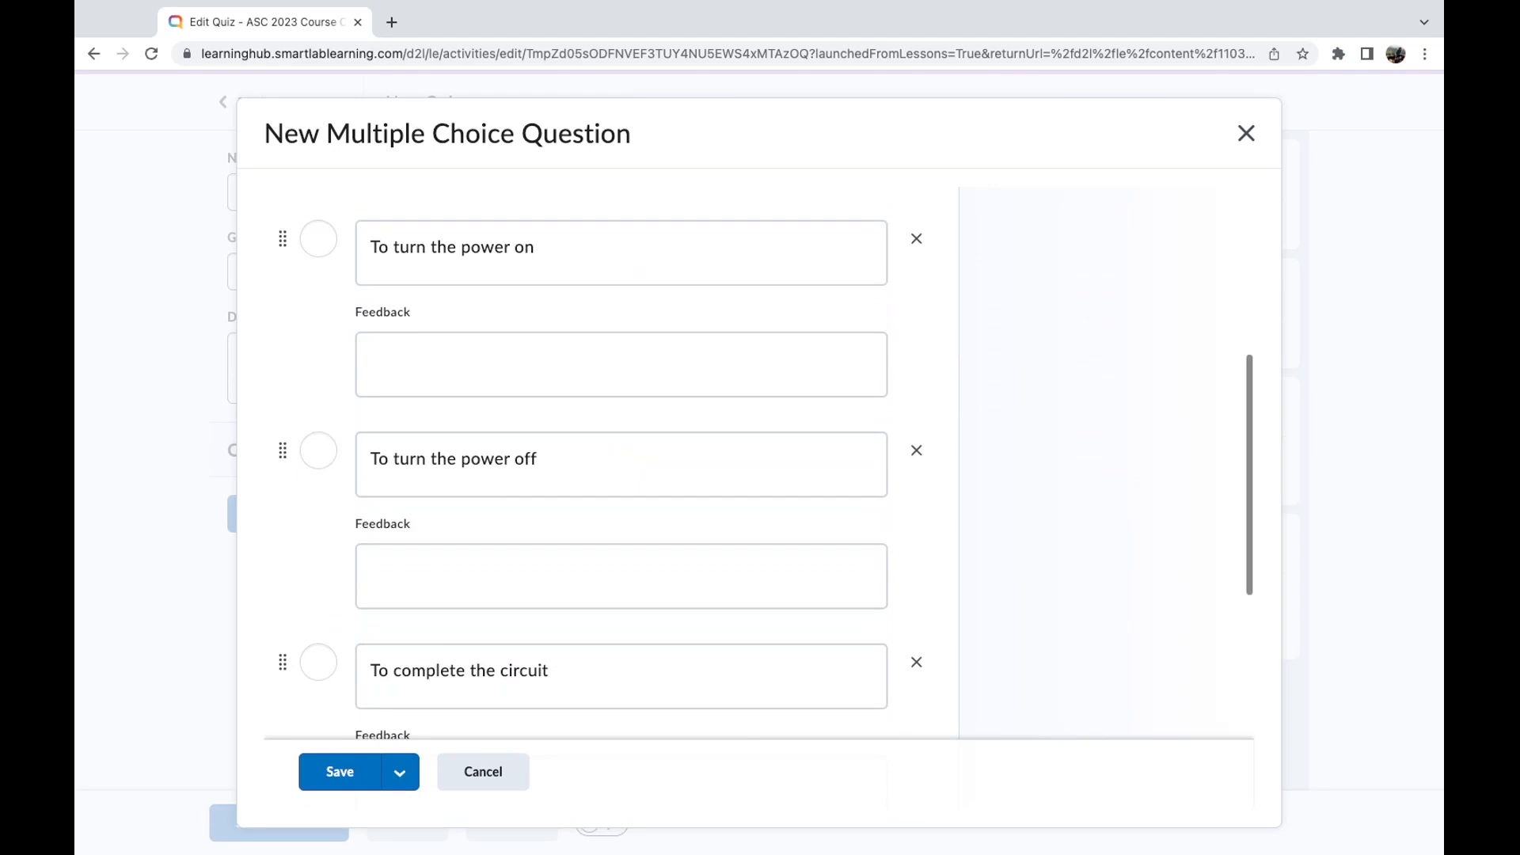
{"action": "scroll", "coordinate": [623, 474], "scroll_direction": "down", "scroll_amount": 4}
{"action": "scroll", "coordinate": [623, 474], "scroll_direction": "down", "scroll_amount": 3}
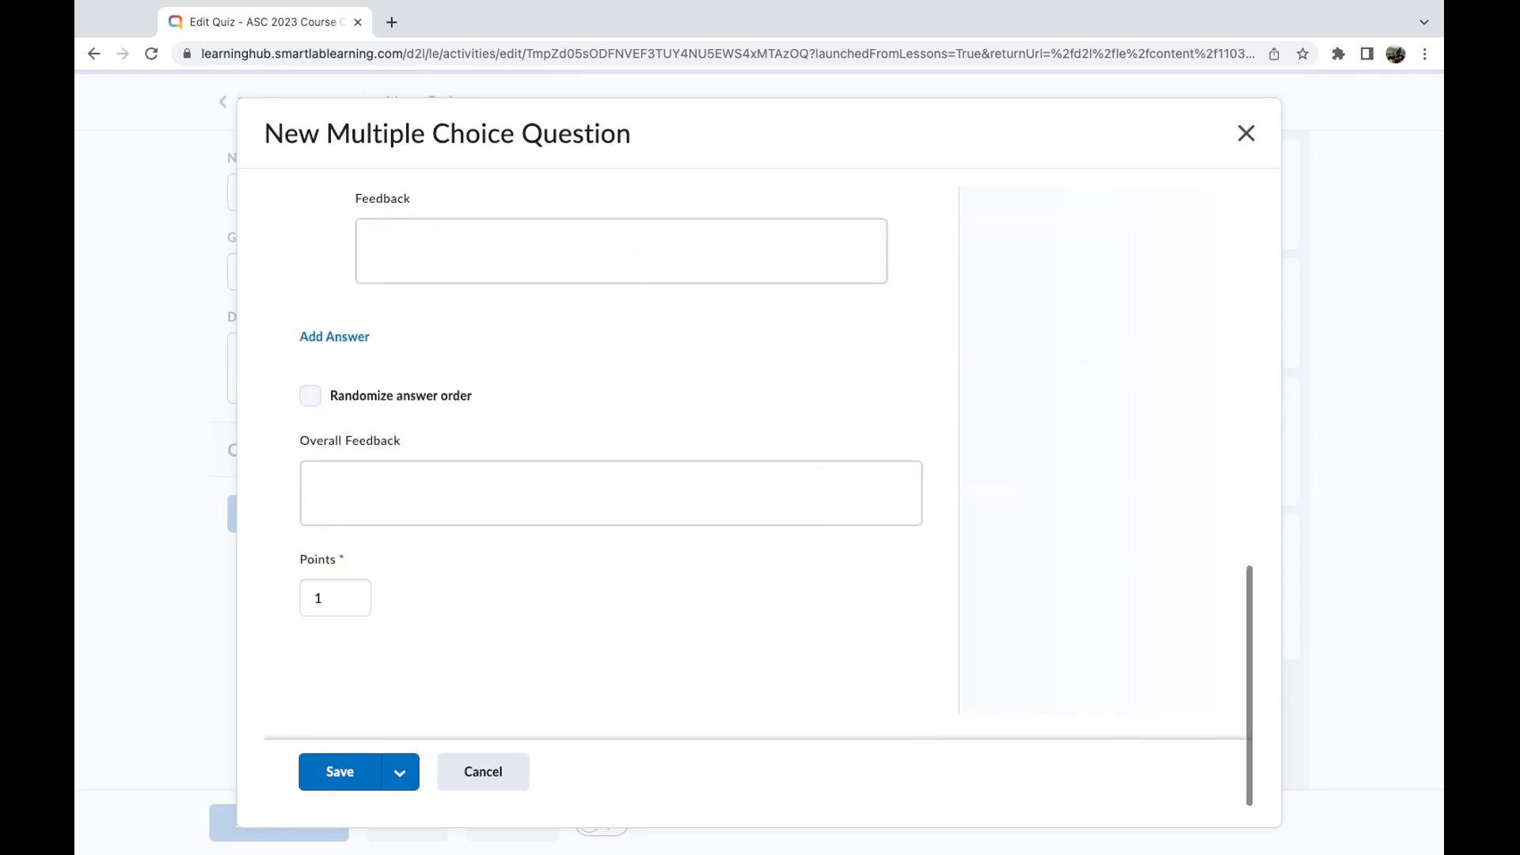
{"action": "scroll", "coordinate": [623, 474], "scroll_direction": "up", "scroll_amount": 2}
{"action": "scroll", "coordinate": [623, 474], "scroll_direction": "up", "scroll_amount": 4}
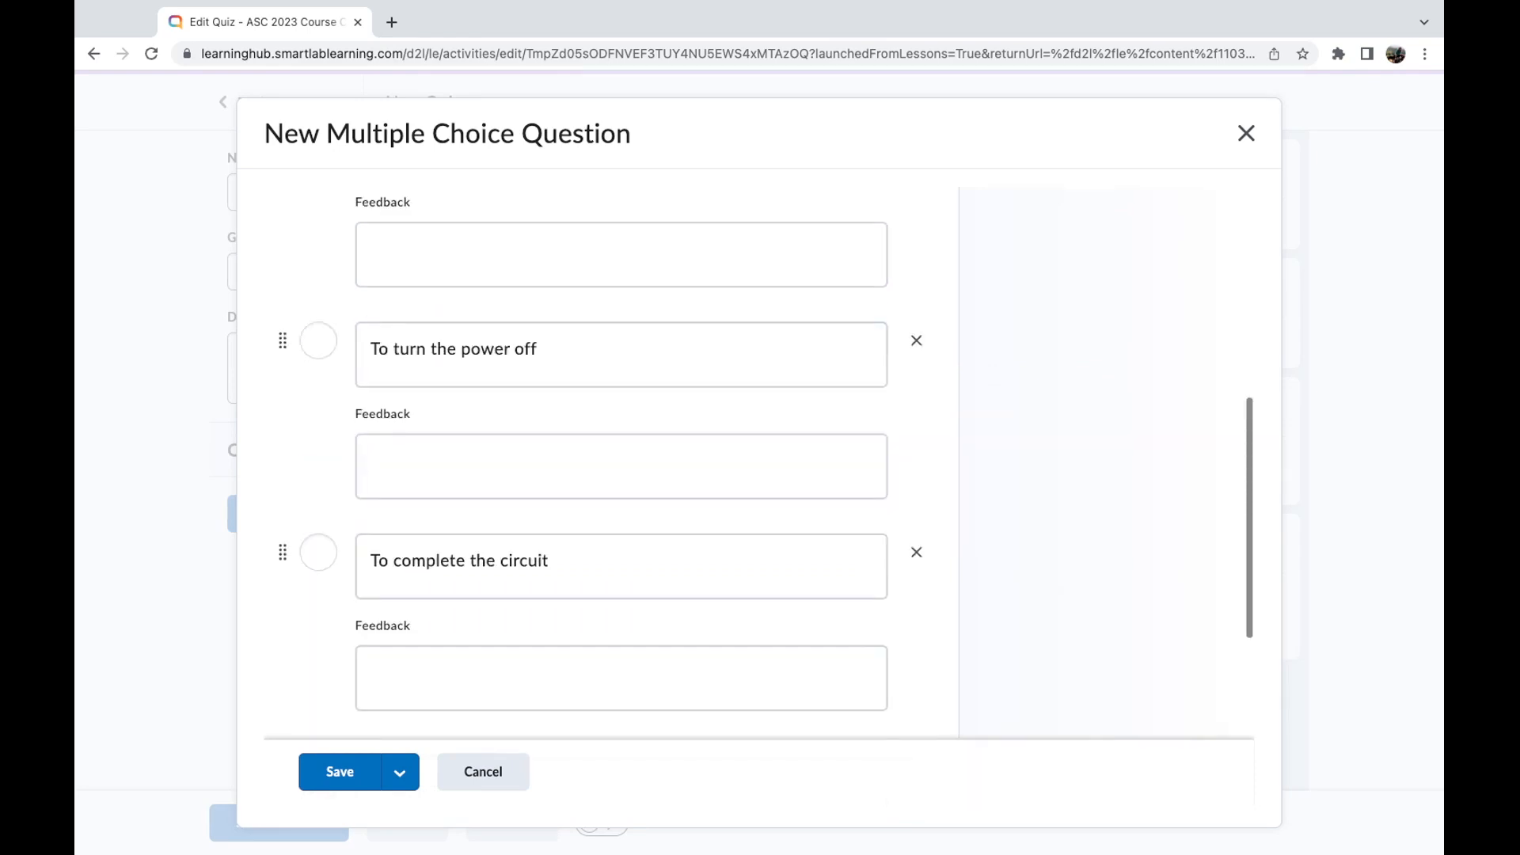
{"action": "scroll", "coordinate": [623, 473], "scroll_direction": "up", "scroll_amount": 3}
{"action": "scroll", "coordinate": [623, 474], "scroll_direction": "up", "scroll_amount": 1}
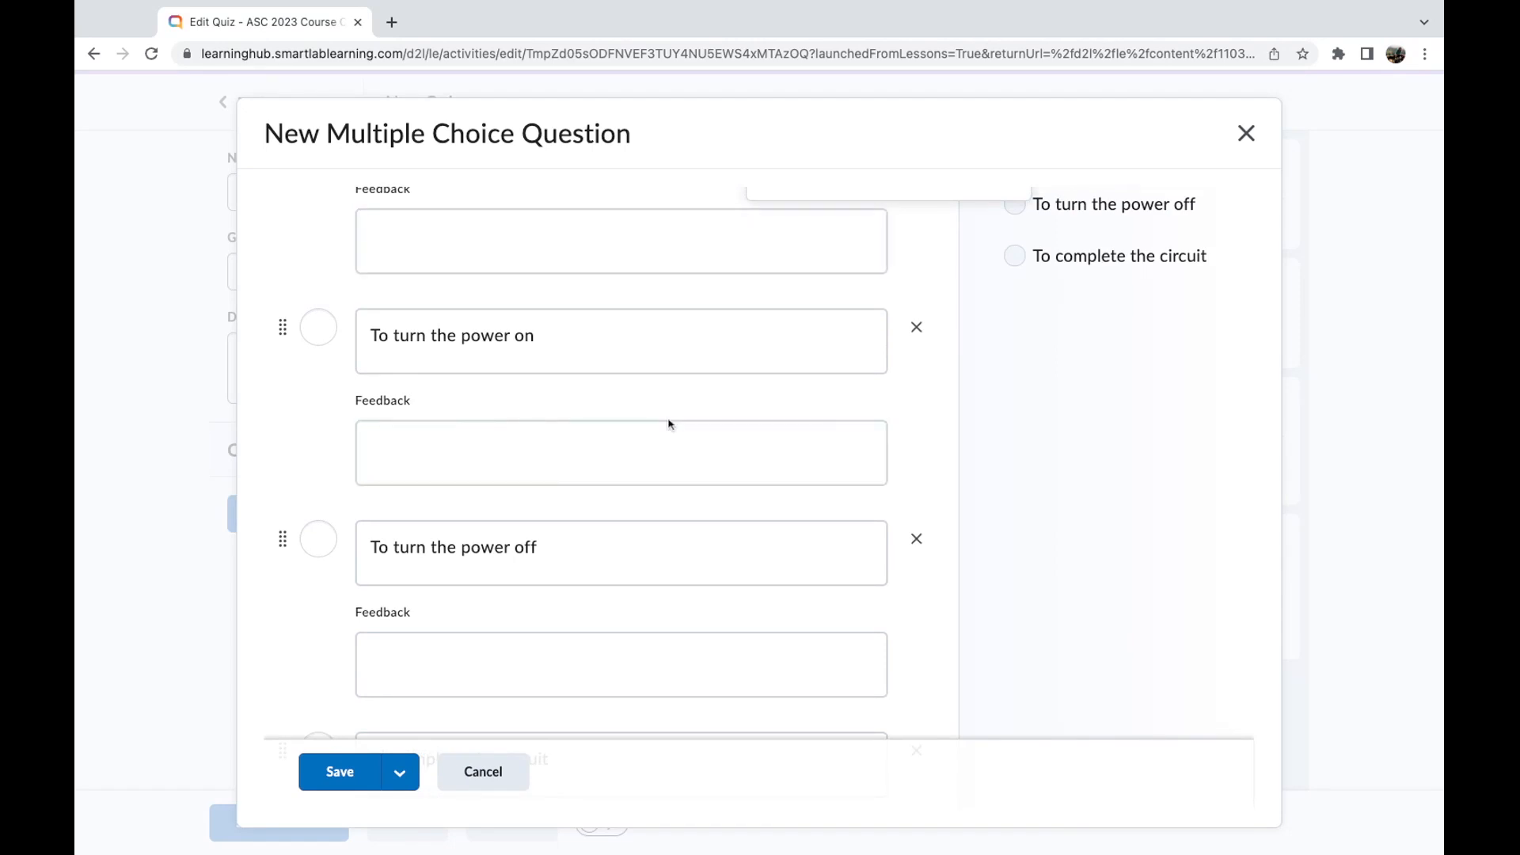
{"action": "scroll", "coordinate": [669, 425], "scroll_direction": "up", "scroll_amount": 4}
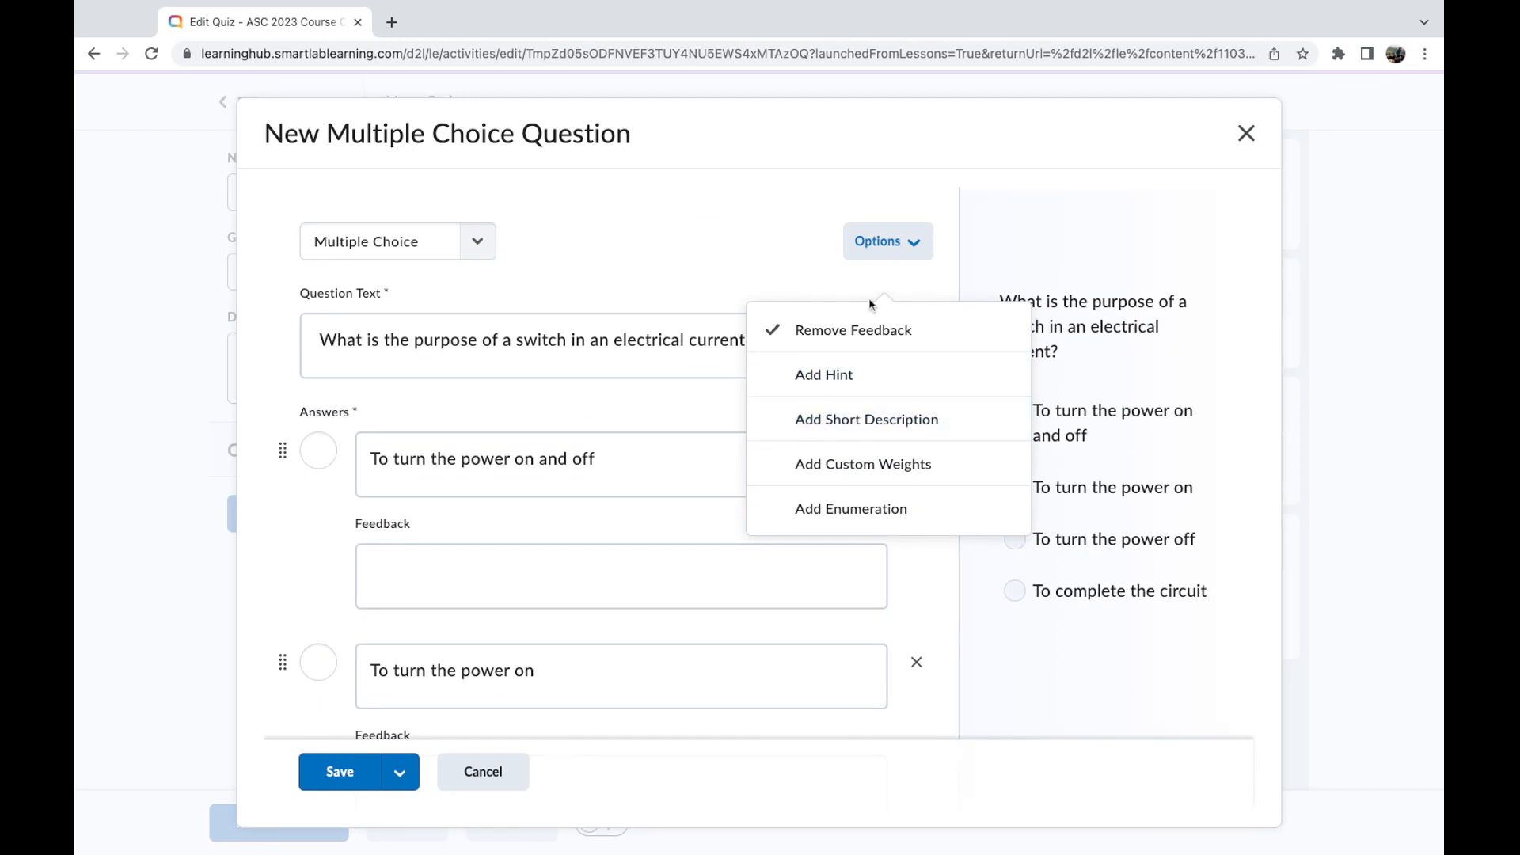
{"action": "left_click", "coordinate": [877, 258]}
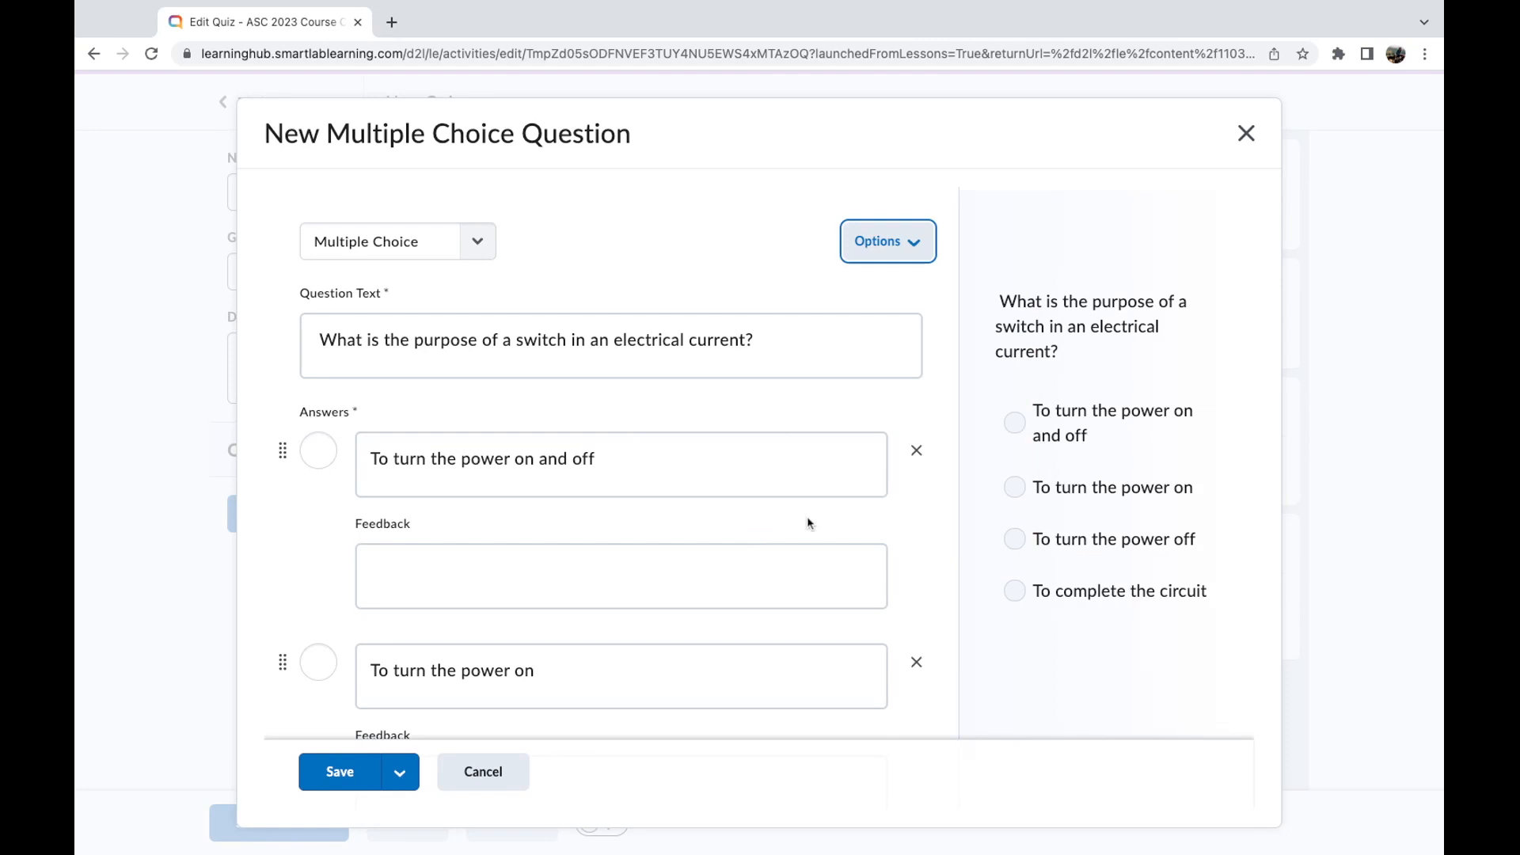
Mark "To turn the power on and off" as the correct answer.
{"action": "left_click", "coordinate": [807, 567]}
{"action": "scroll", "coordinate": [651, 558], "scroll_direction": "down", "scroll_amount": 1}
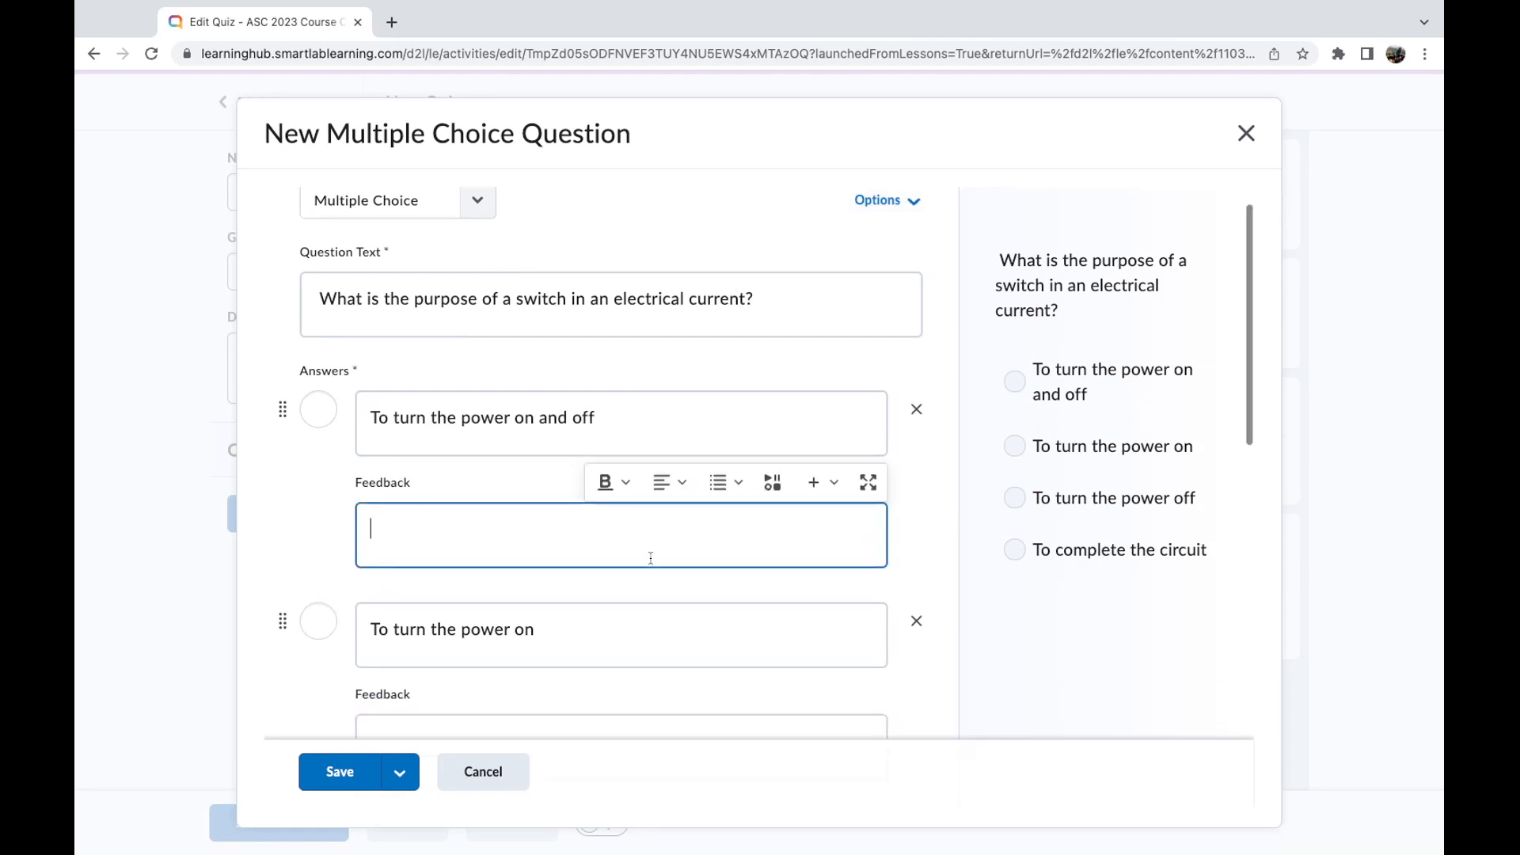
{"action": "scroll", "coordinate": [651, 558], "scroll_direction": "down", "scroll_amount": 2}
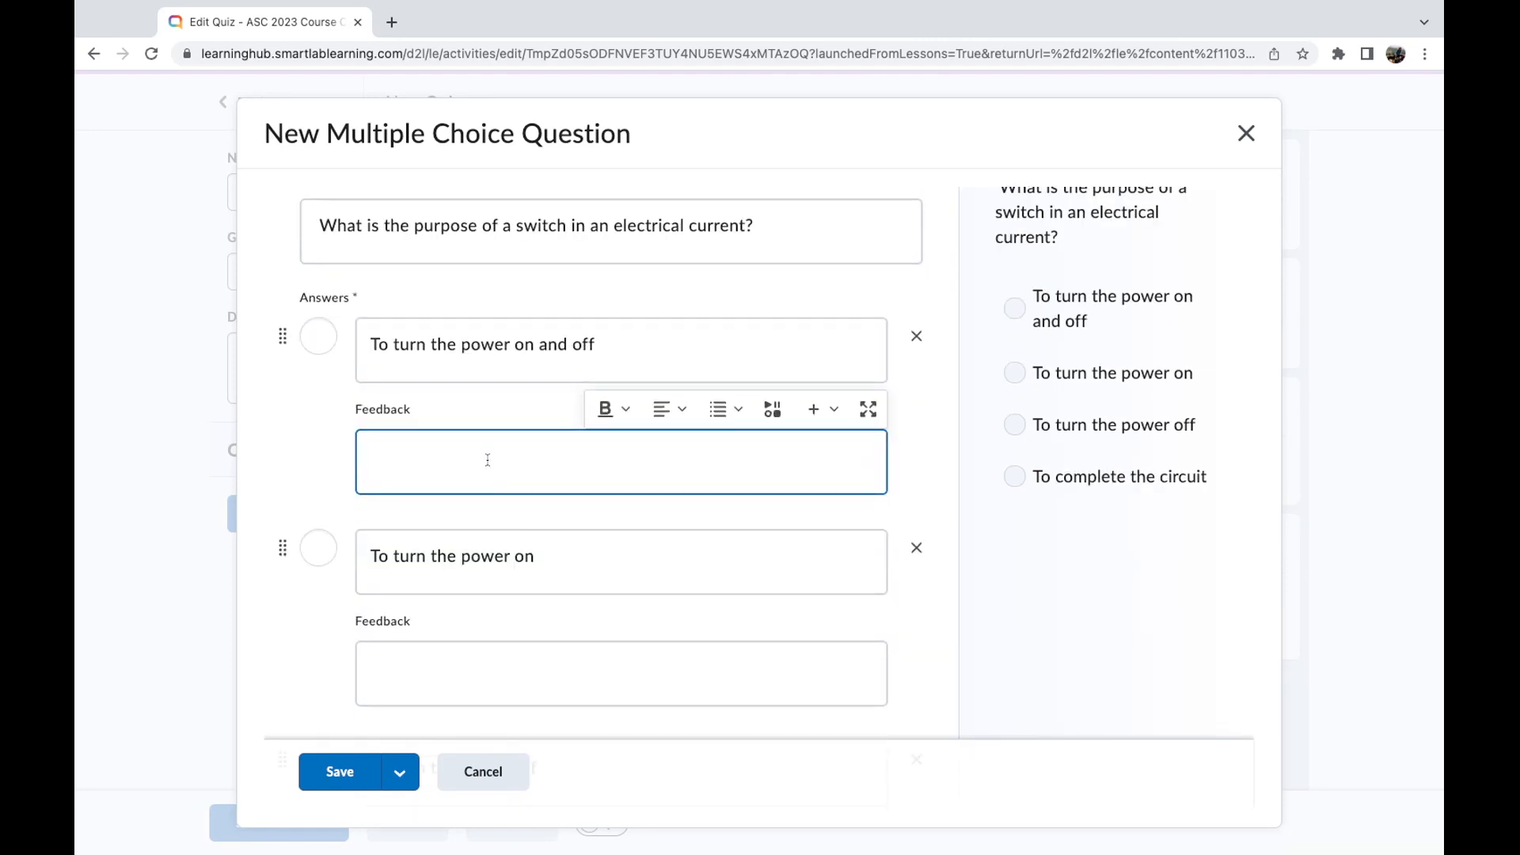
{"action": "scroll", "coordinate": [488, 460], "scroll_direction": "down", "scroll_amount": 5}
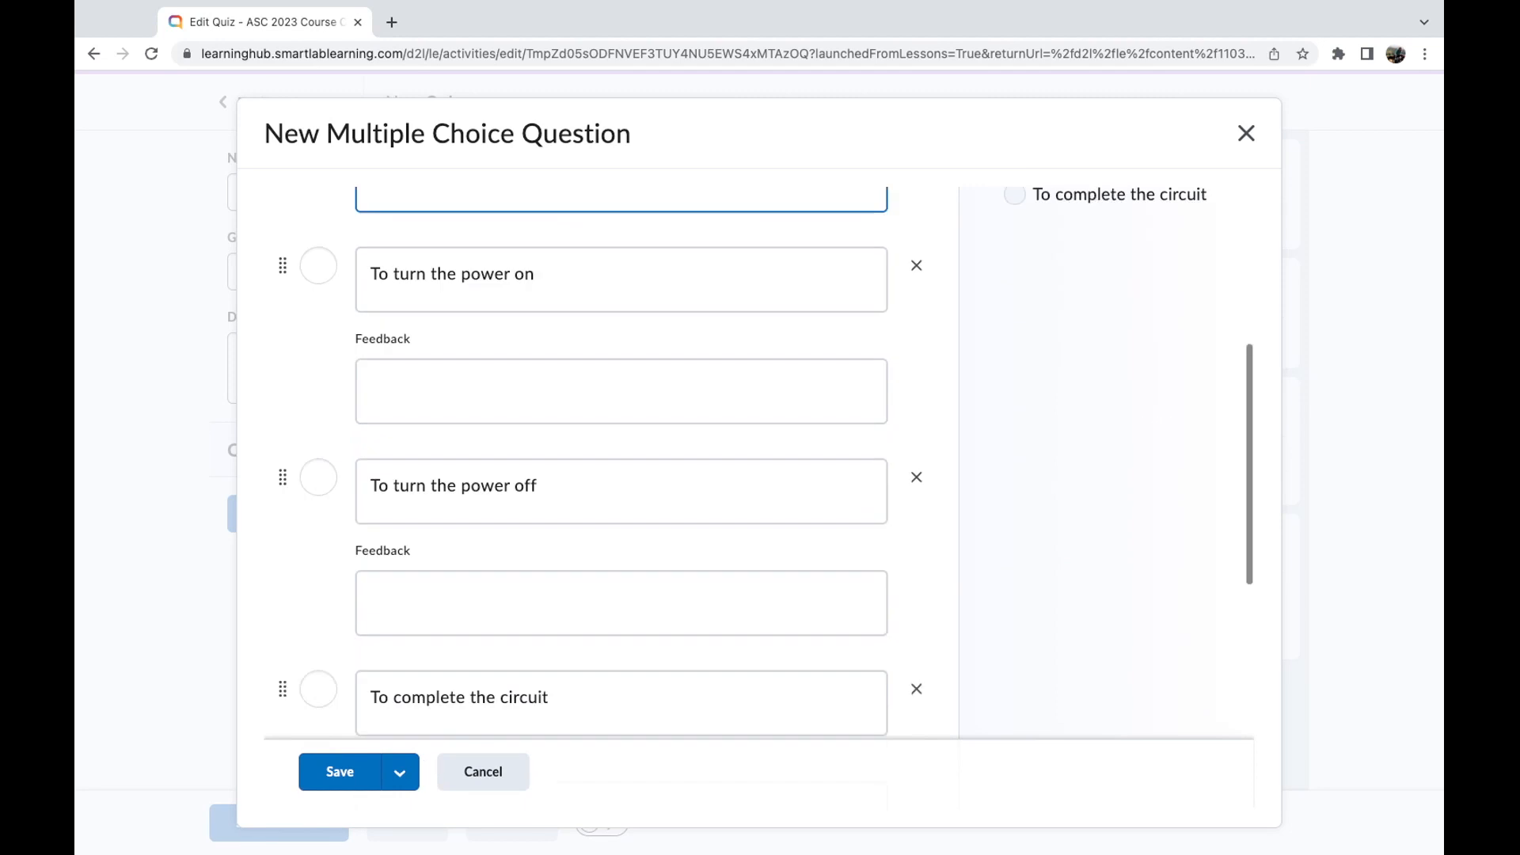
{"action": "scroll", "coordinate": [488, 460], "scroll_direction": "up", "scroll_amount": 4}
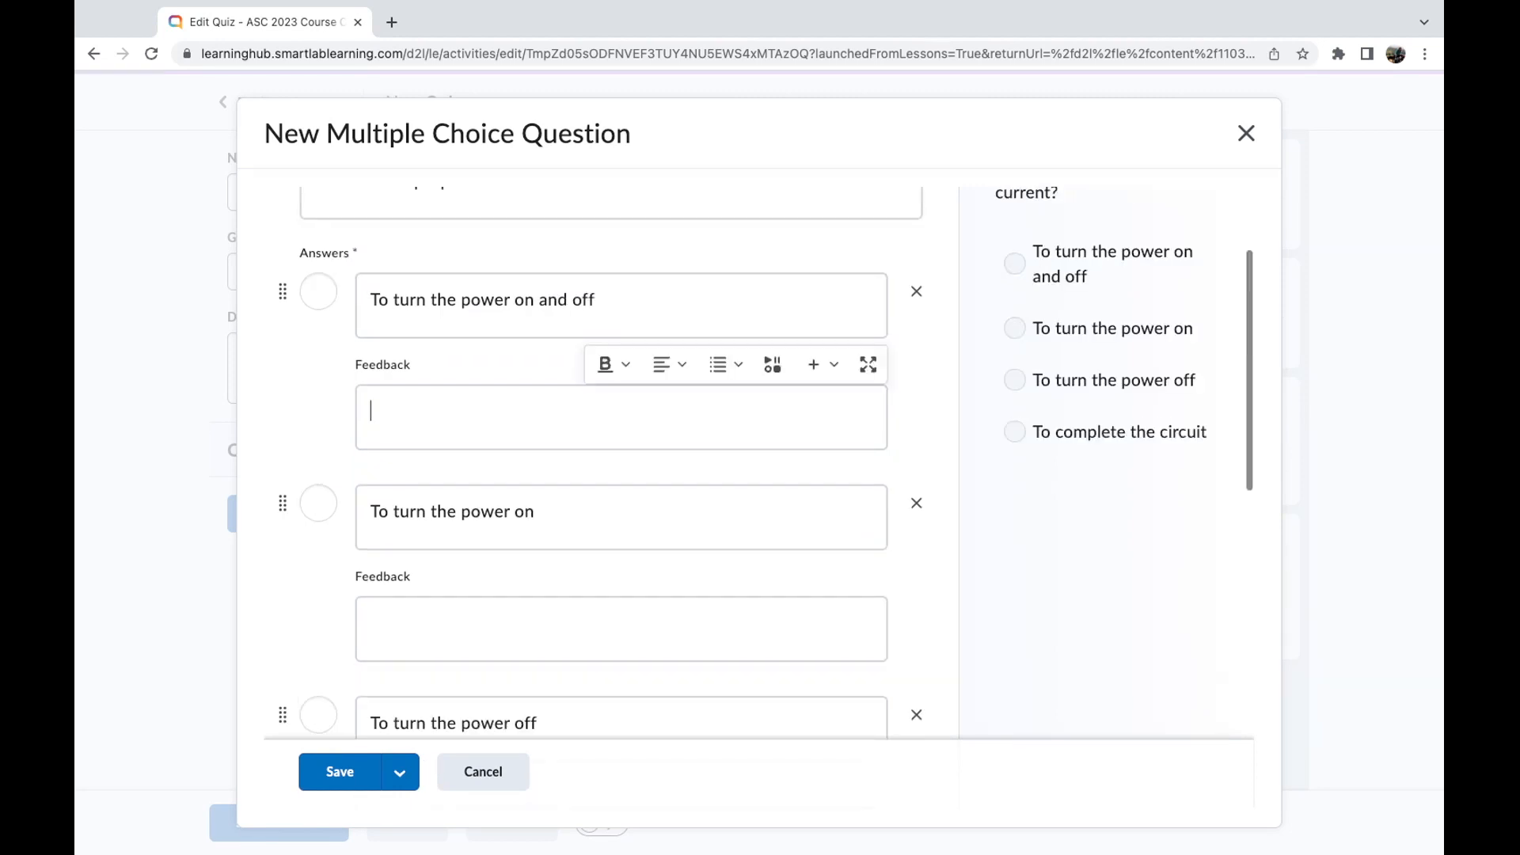
{"action": "left_click", "coordinate": [317, 295]}
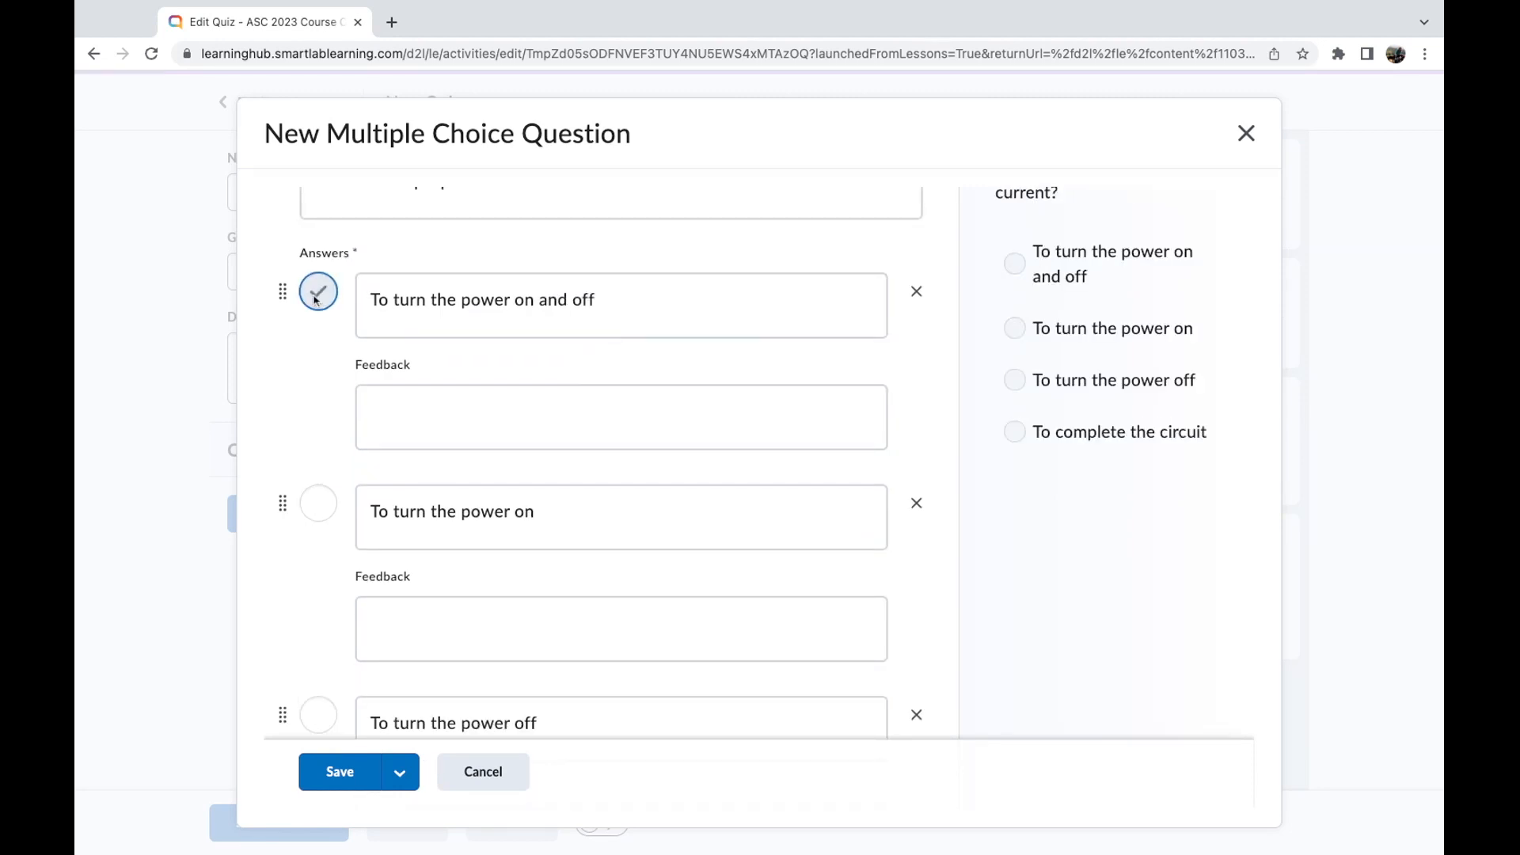
Remove the answer "To complete the circuit" from the question.
{"action": "scroll", "coordinate": [599, 356], "scroll_direction": "up", "scroll_amount": 1}
{"action": "scroll", "coordinate": [600, 355], "scroll_direction": "up", "scroll_amount": 2}
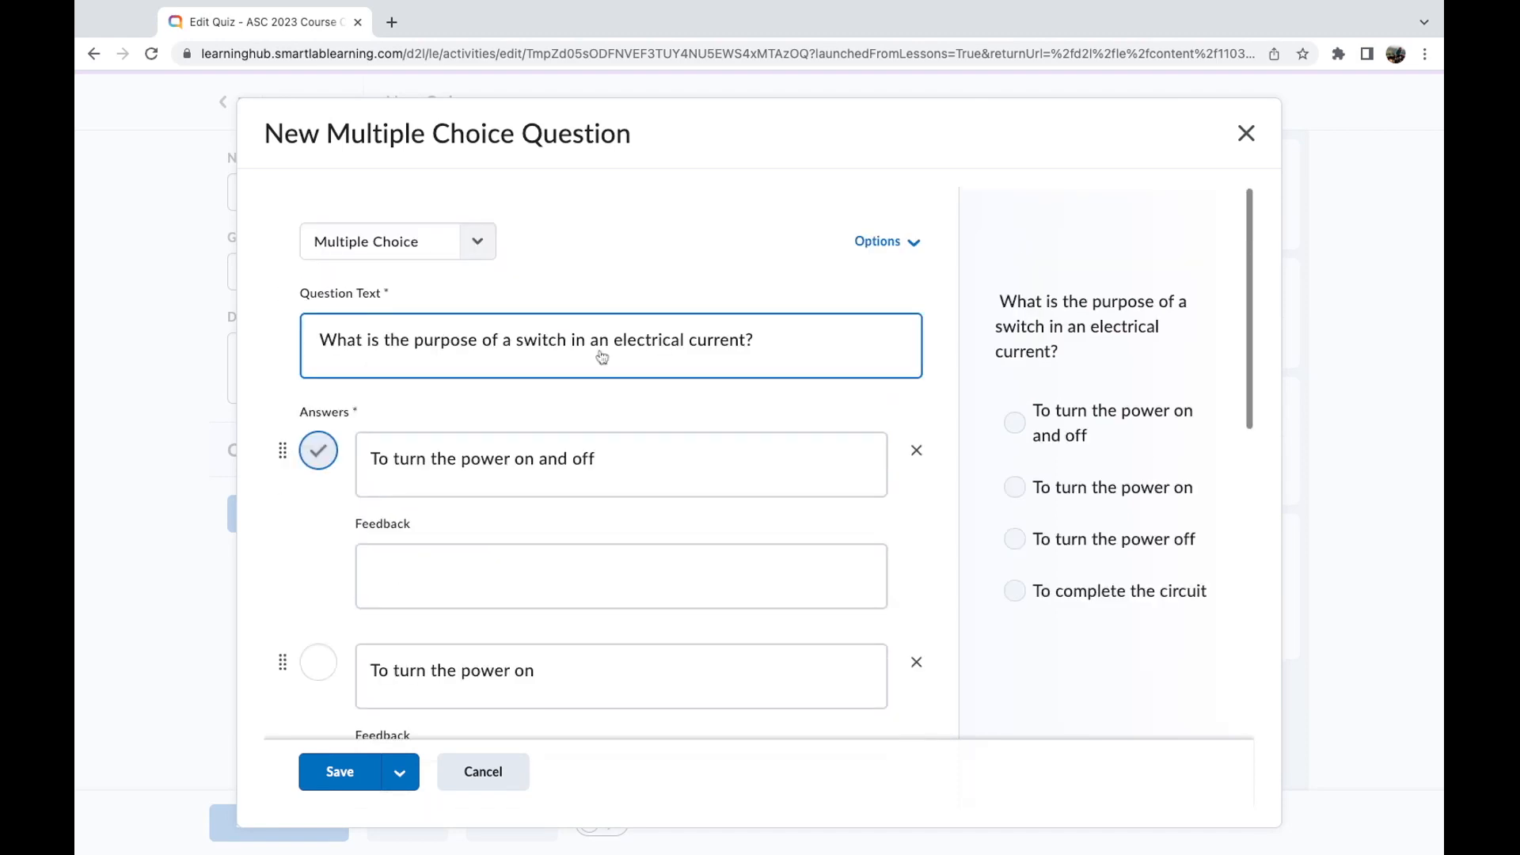
{"action": "scroll", "coordinate": [601, 356], "scroll_direction": "down", "scroll_amount": 4}
{"action": "scroll", "coordinate": [656, 364], "scroll_direction": "down", "scroll_amount": 5}
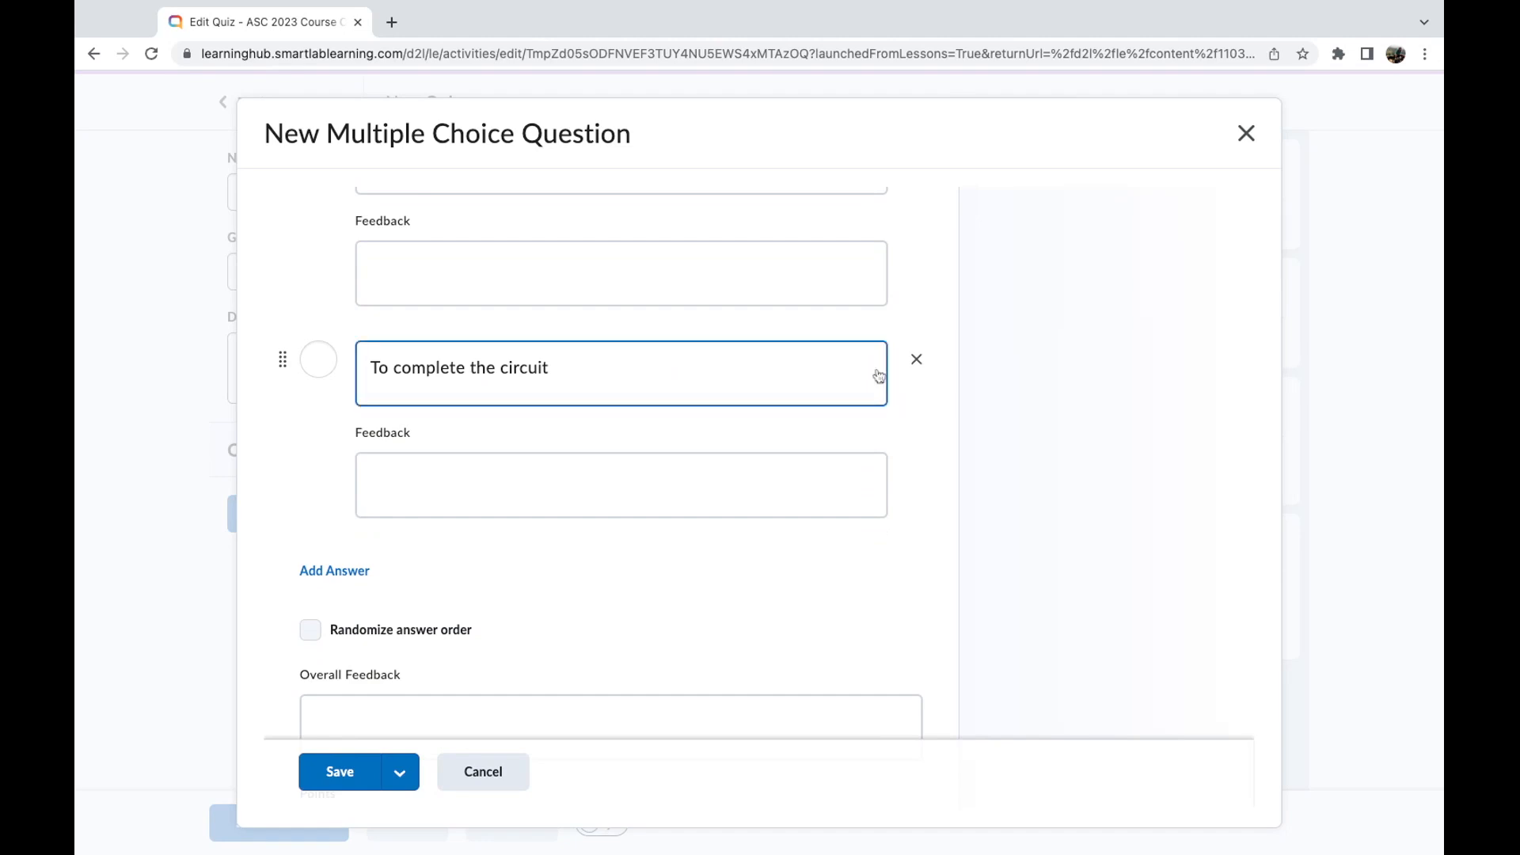
{"action": "left_click", "coordinate": [924, 366]}
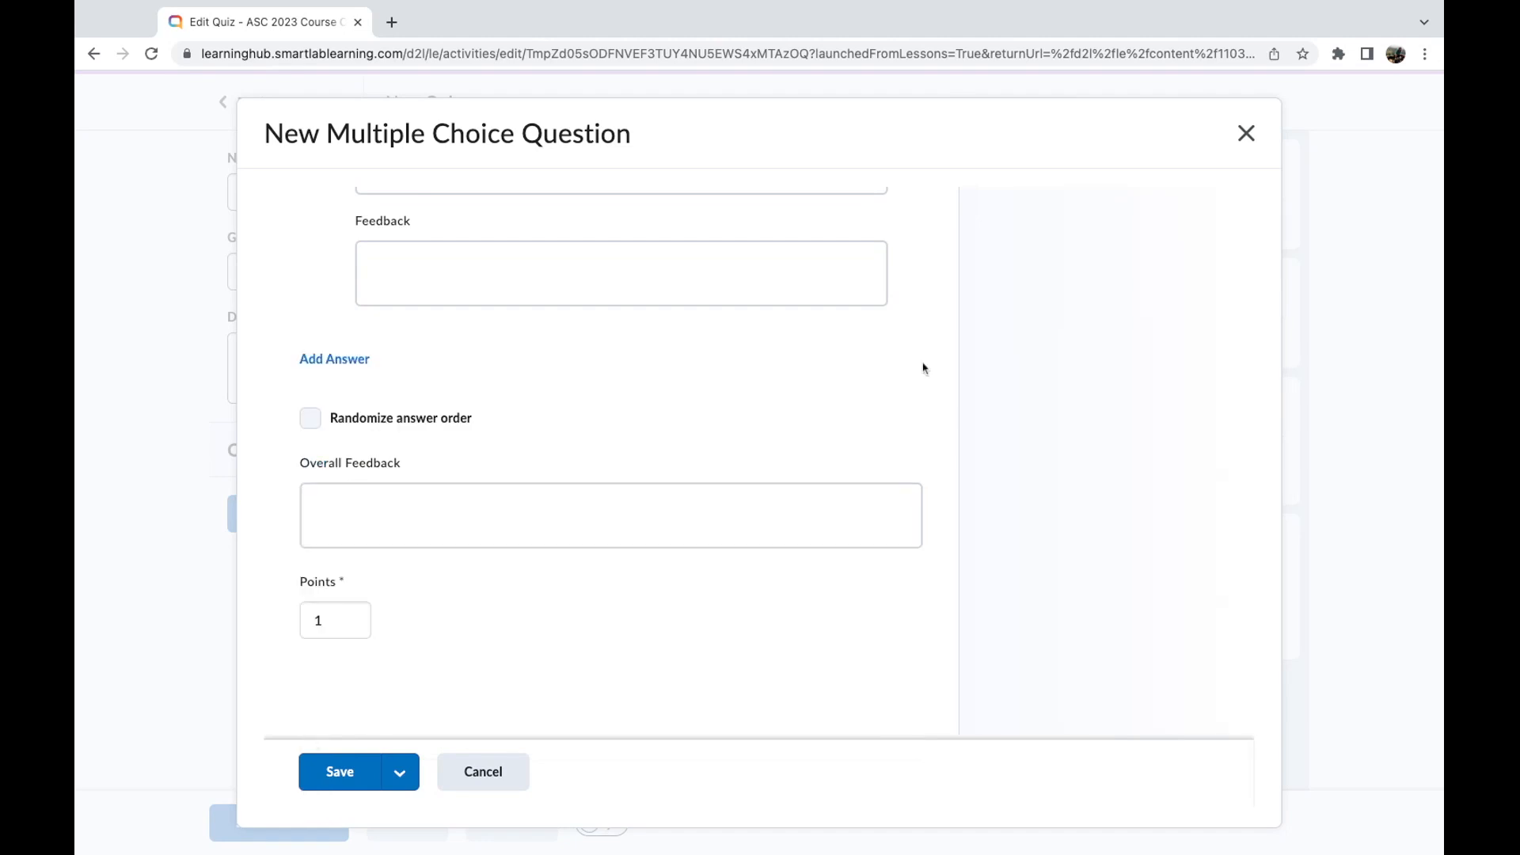
Review the answers and points of the multiple choice question about the purpose of a switch and save it to the quiz.
{"action": "scroll", "coordinate": [411, 492], "scroll_direction": "up", "scroll_amount": 5}
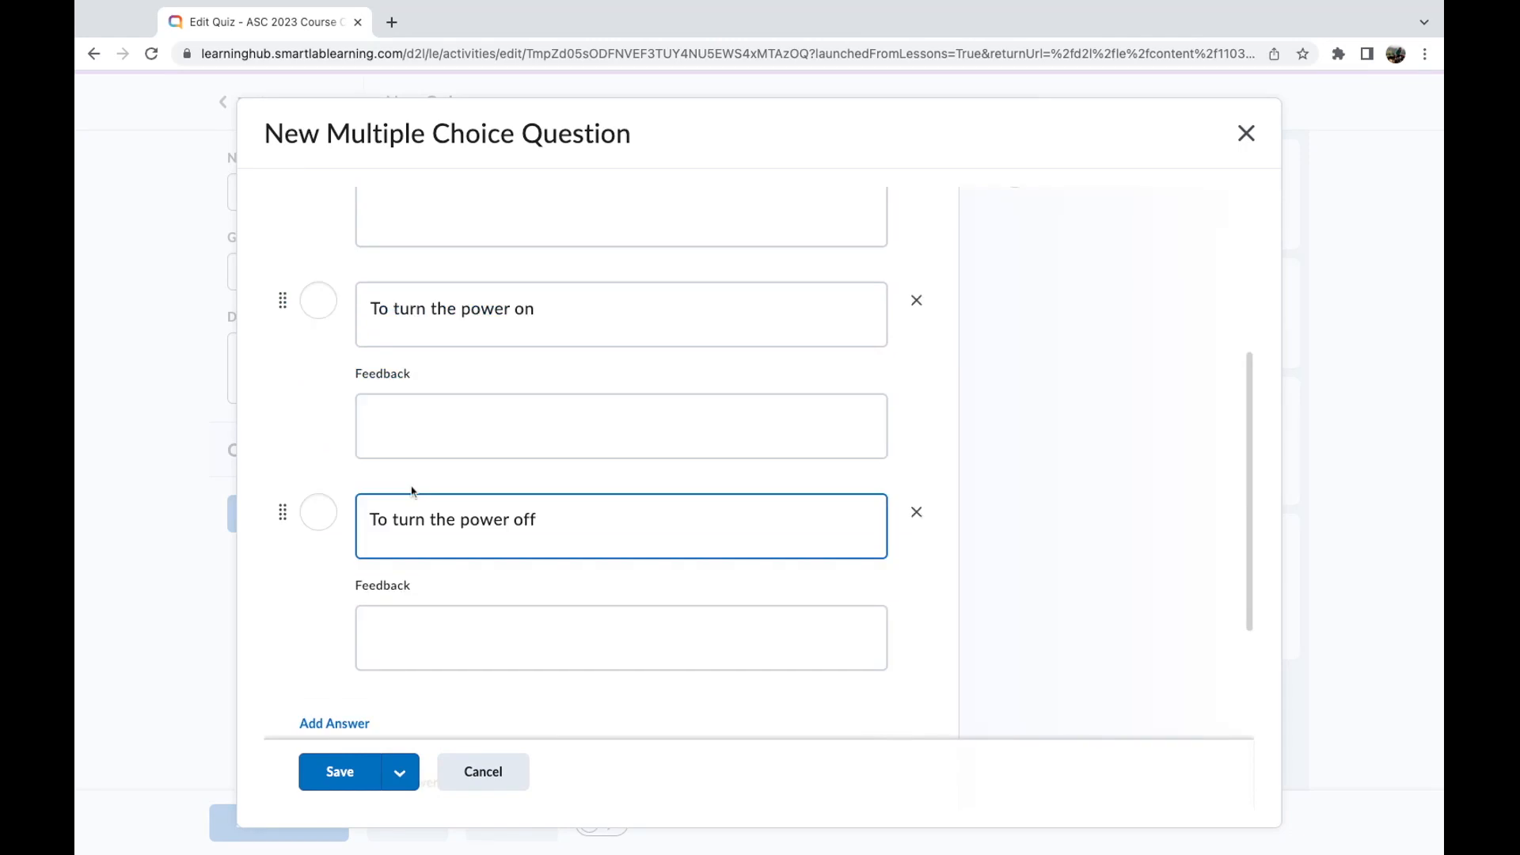
{"action": "scroll", "coordinate": [317, 487], "scroll_direction": "down", "scroll_amount": 4}
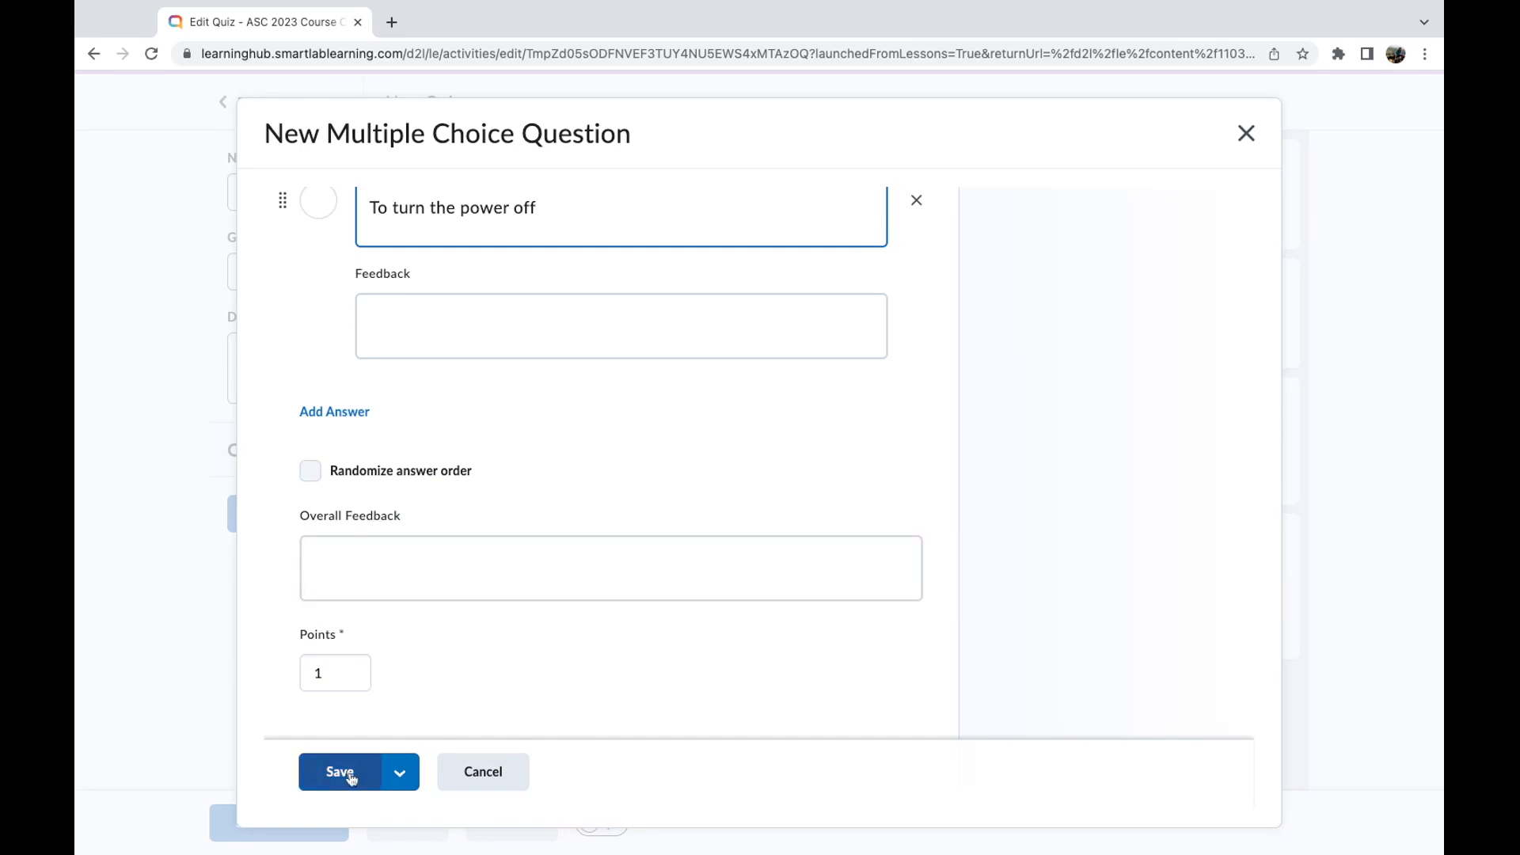
{"action": "left_click", "coordinate": [401, 781]}
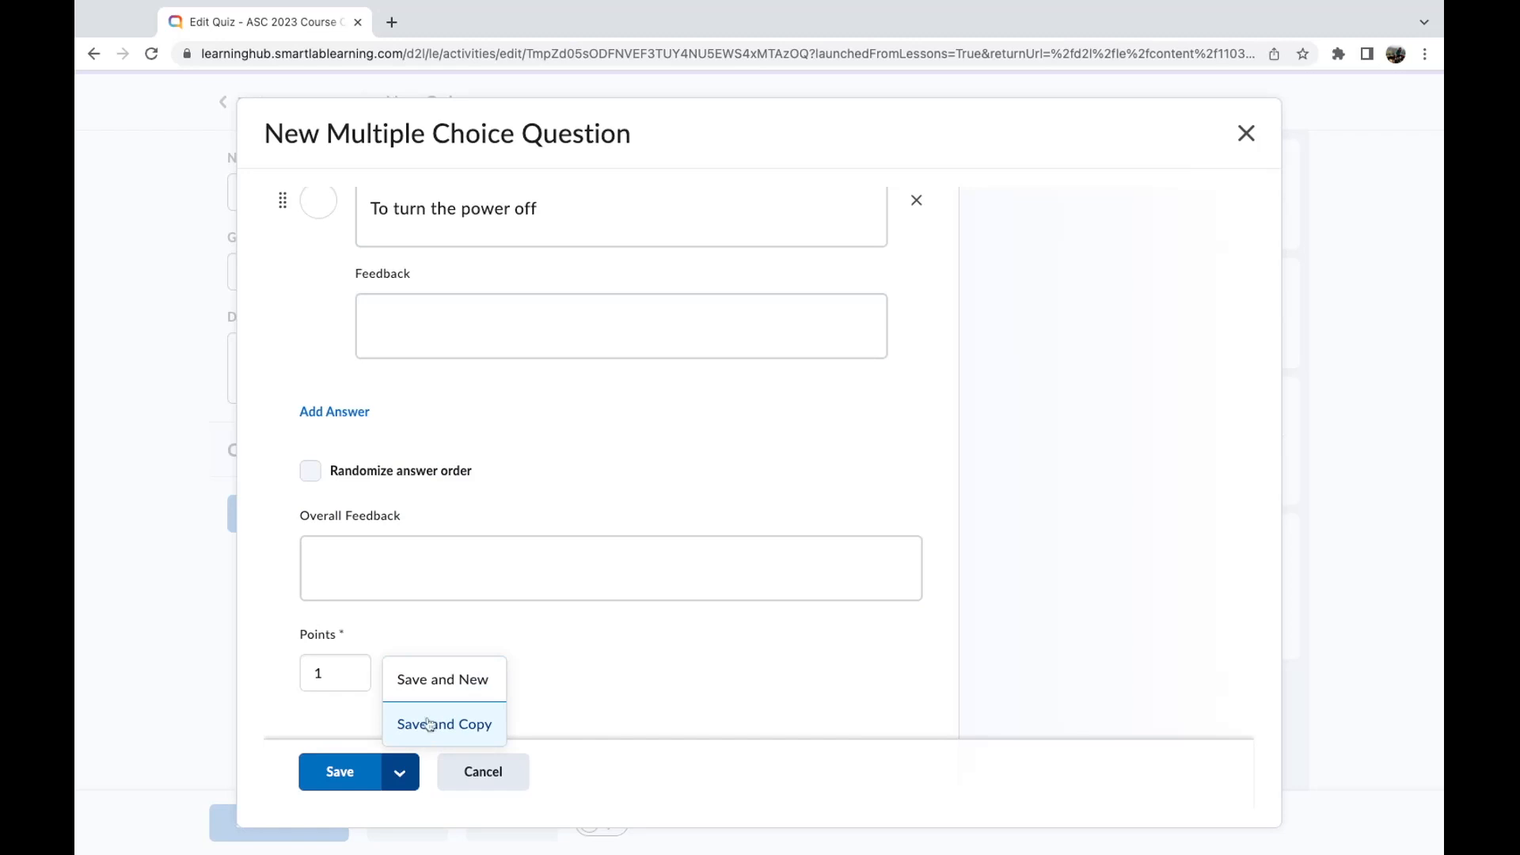
{"action": "left_click", "coordinate": [561, 703]}
{"action": "scroll", "coordinate": [560, 703], "scroll_direction": "up", "scroll_amount": 8}
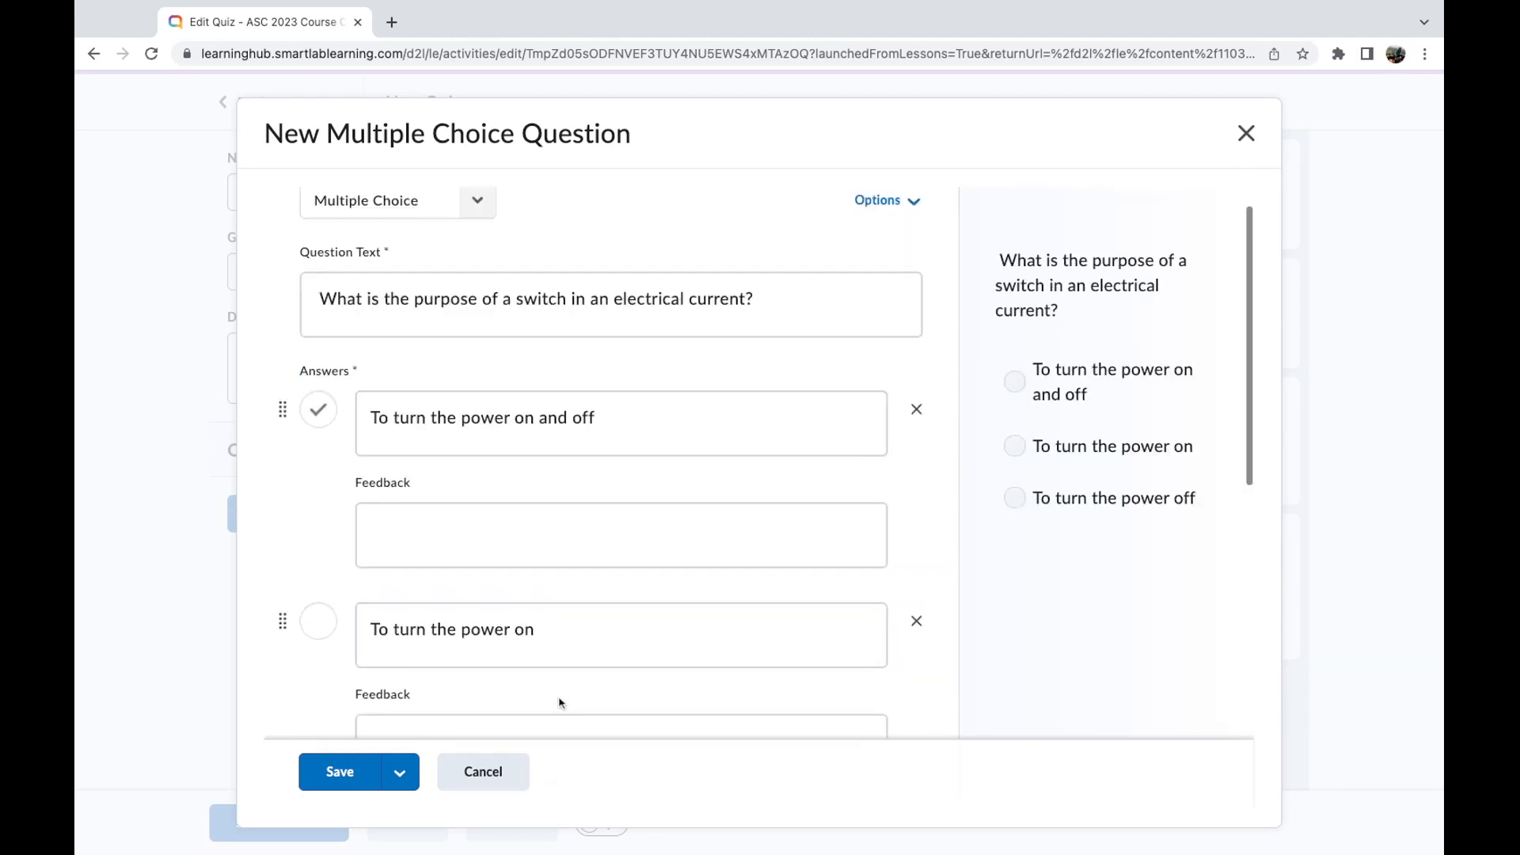
{"action": "scroll", "coordinate": [559, 704], "scroll_direction": "up", "scroll_amount": 1}
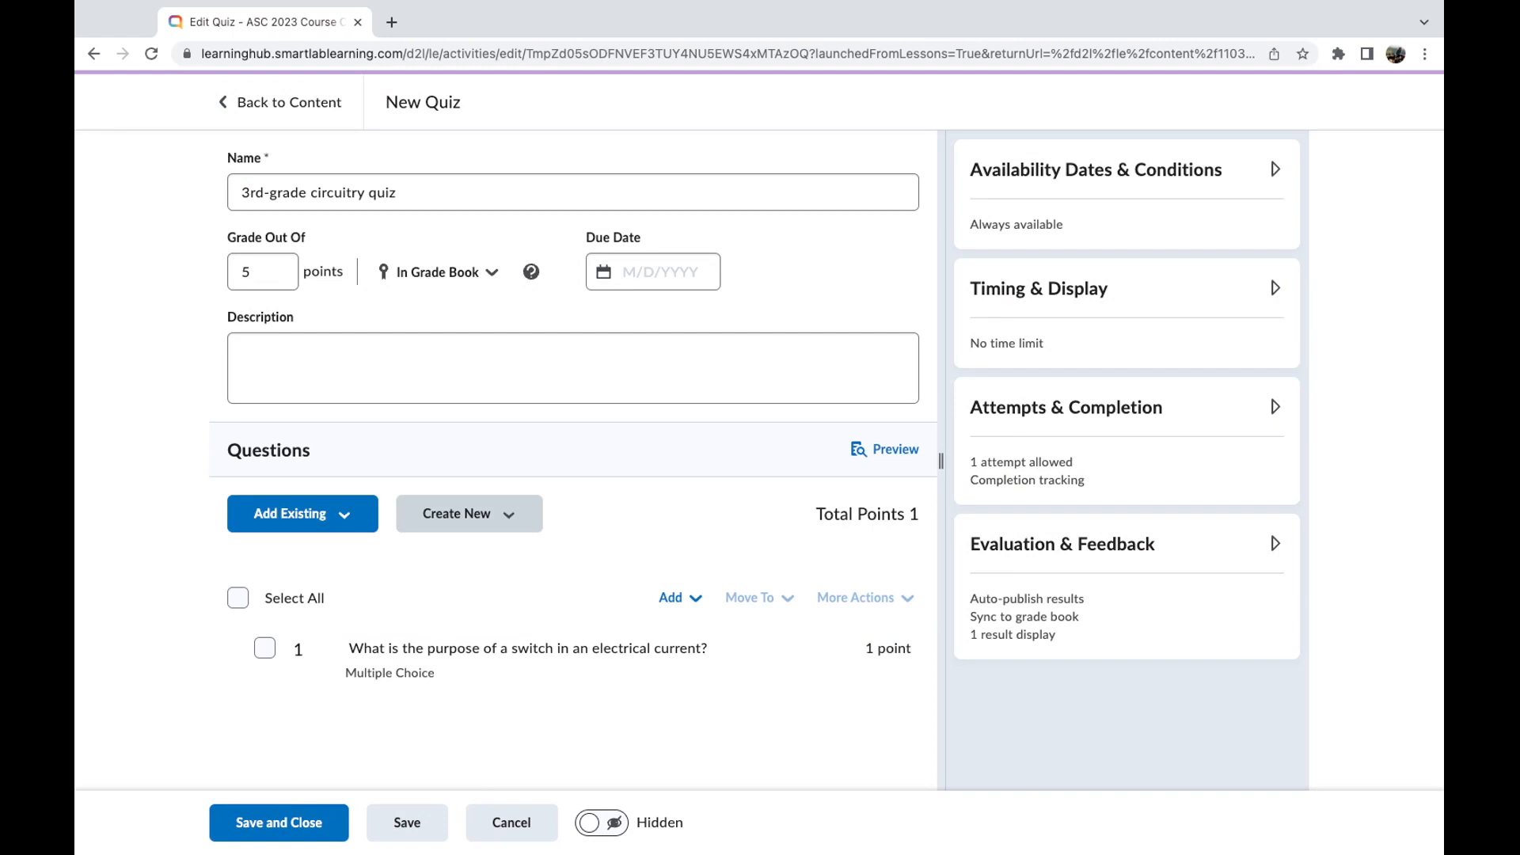
Preview the quiz, read its details and instructions, and start the preview attempt.
{"action": "left_click", "coordinate": [892, 453]}
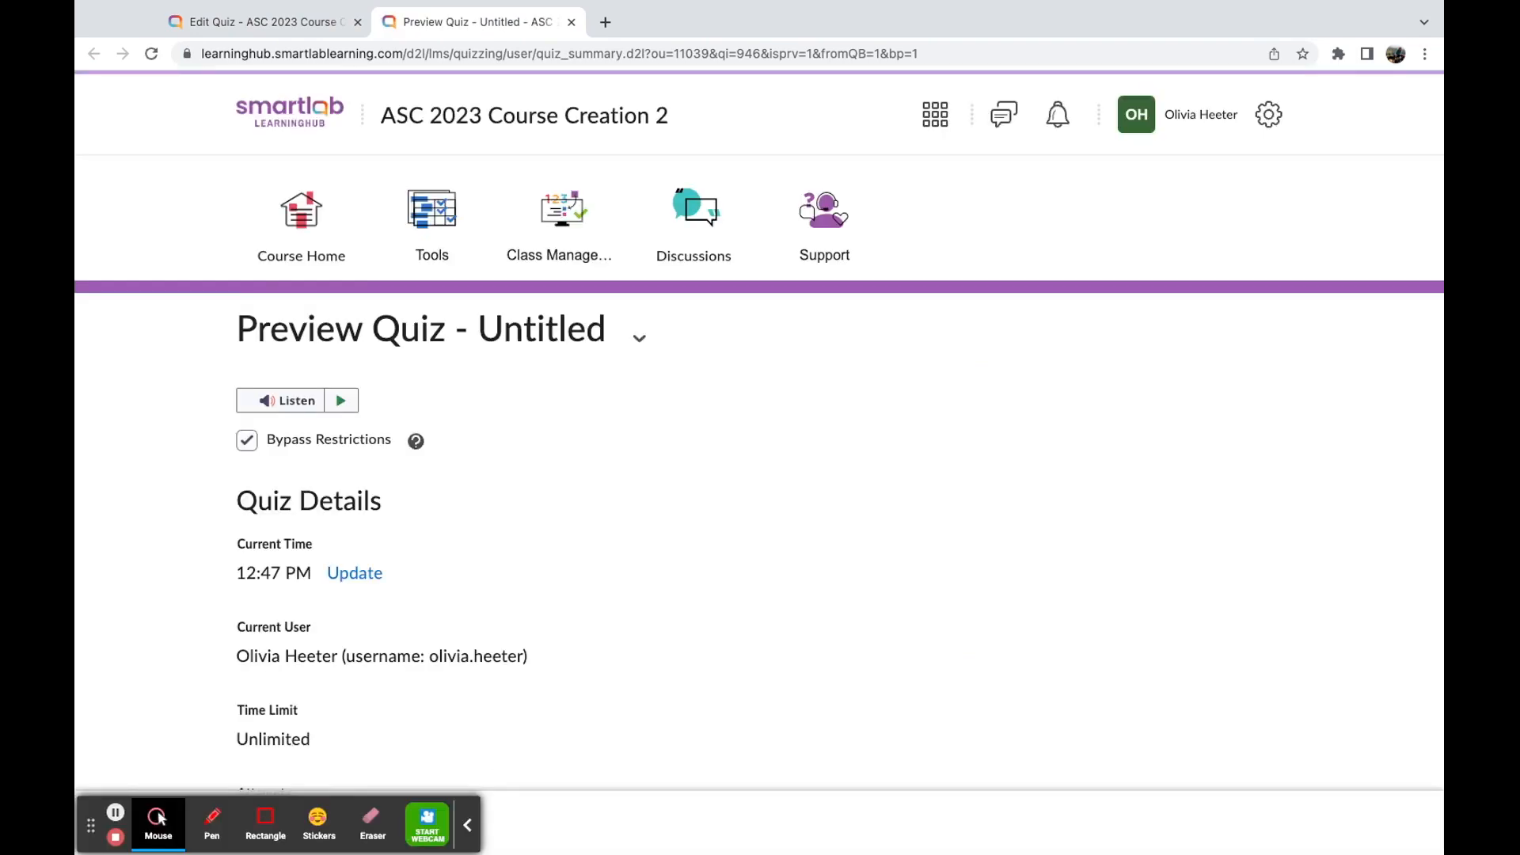
{"action": "scroll", "coordinate": [841, 434], "scroll_direction": "down", "scroll_amount": 2}
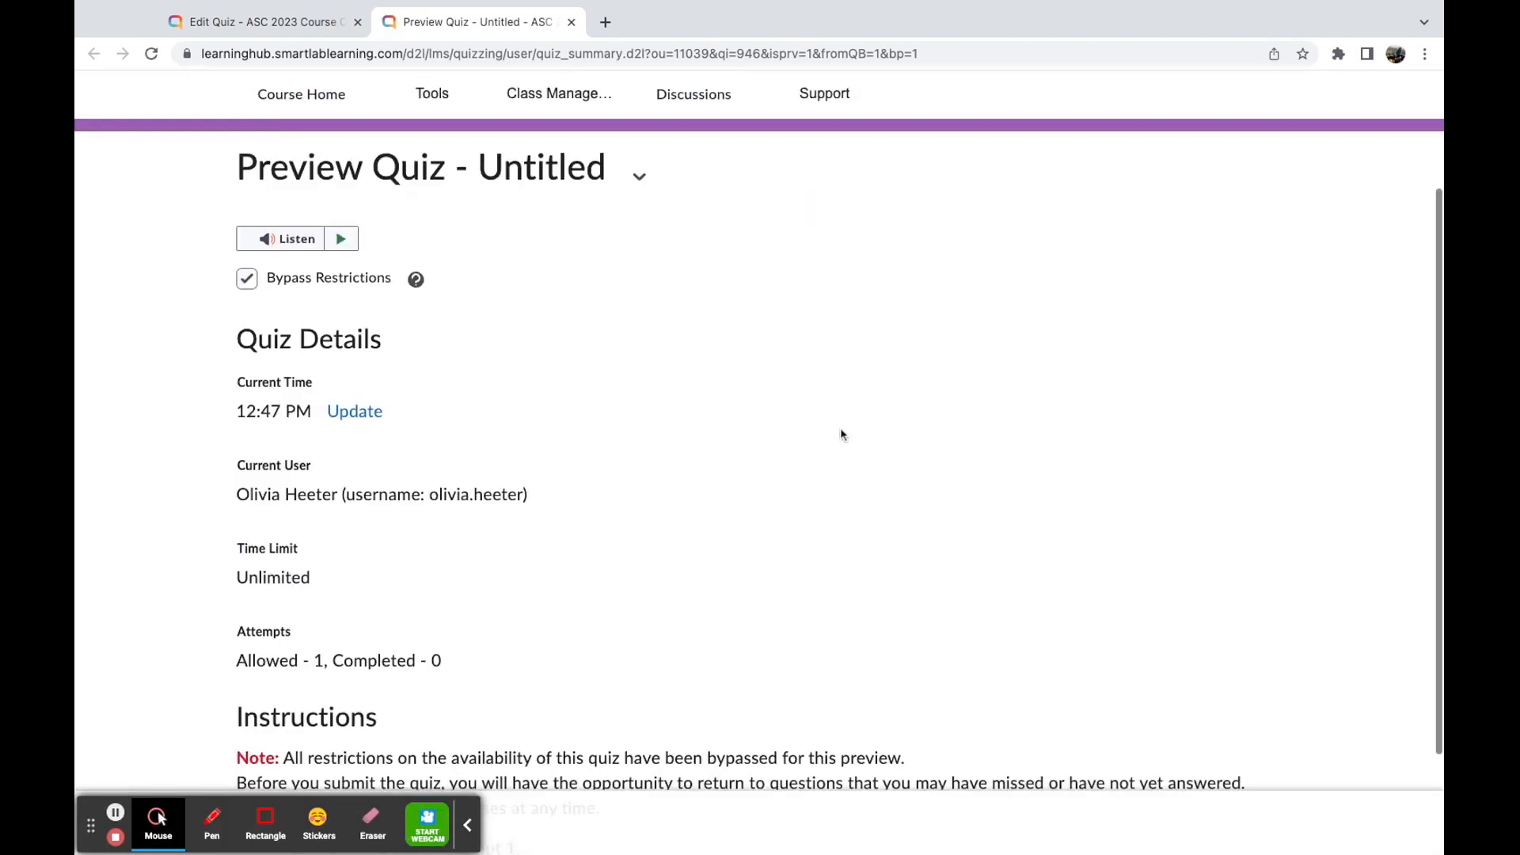
{"action": "scroll", "coordinate": [821, 440], "scroll_direction": "down", "scroll_amount": 2}
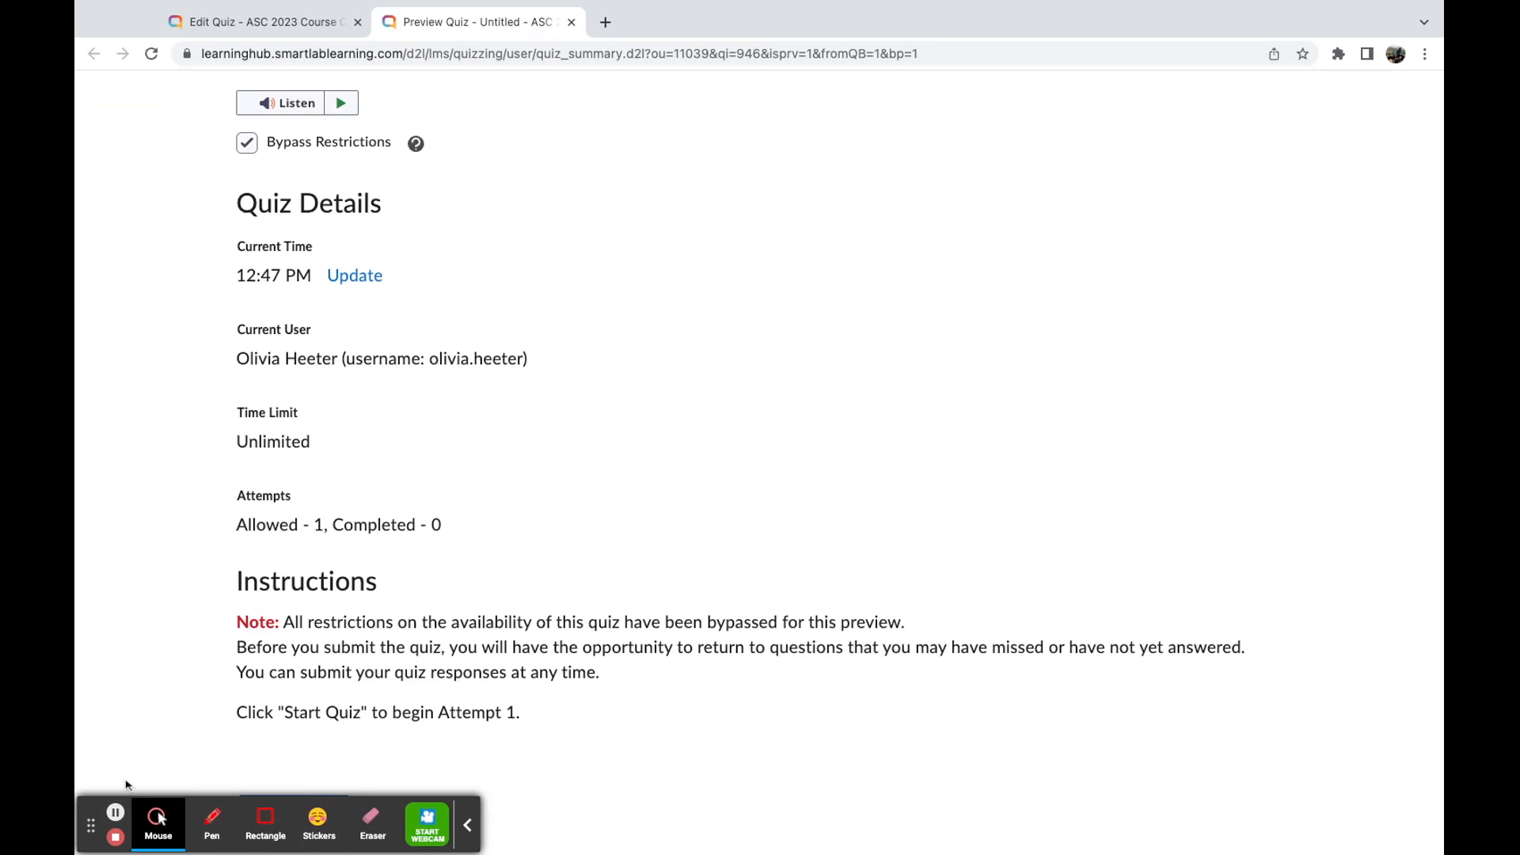
{"action": "left_click_drag", "start_coordinate": [100, 831], "coordinate": [109, 698]}
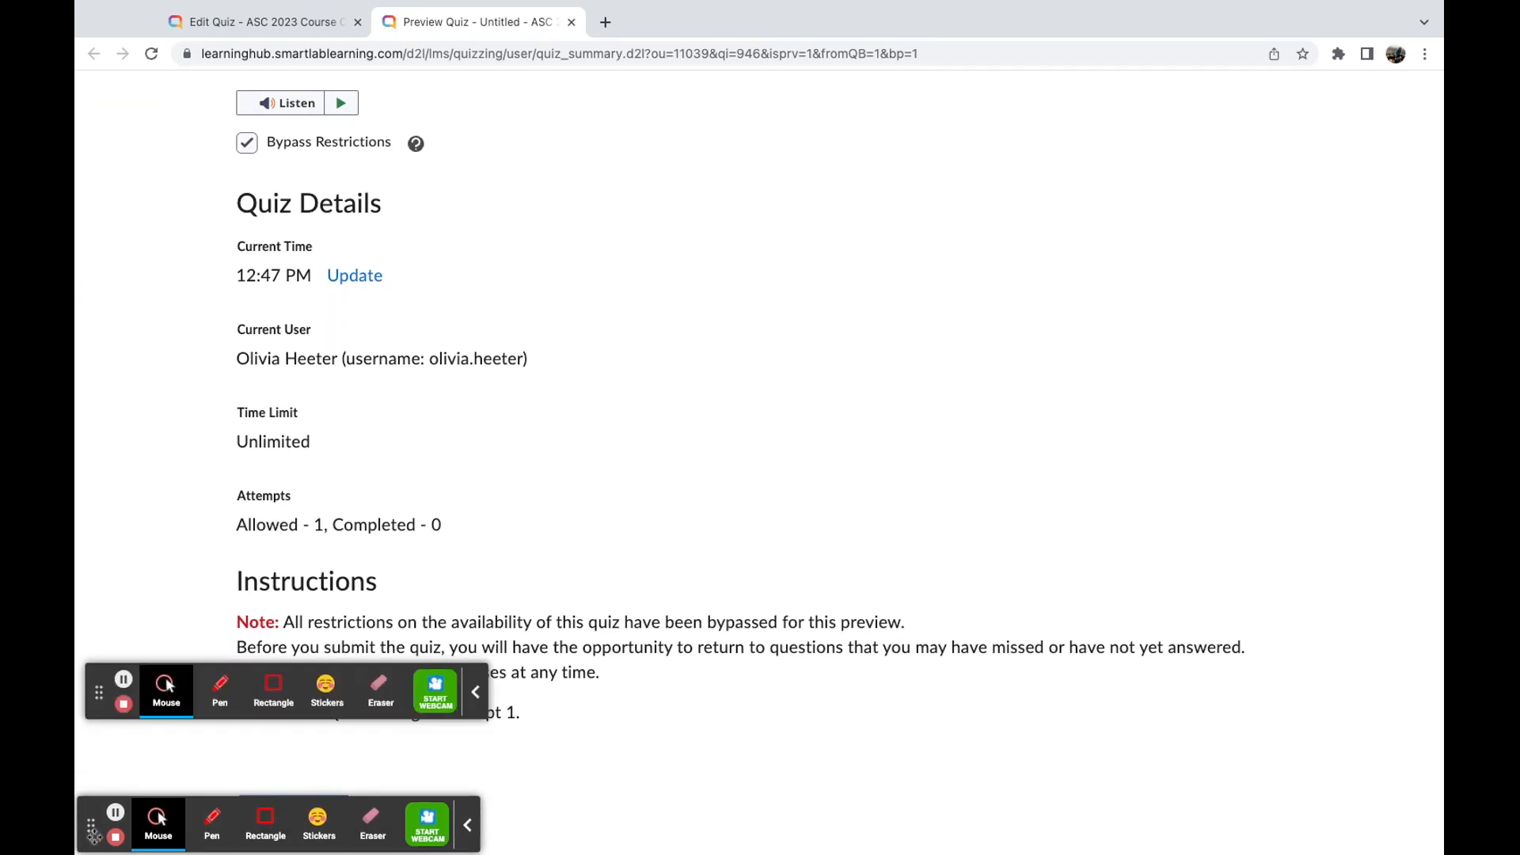
{"action": "left_click_drag", "start_coordinate": [94, 838], "coordinate": [96, 837]}
{"action": "left_click", "coordinate": [304, 828]}
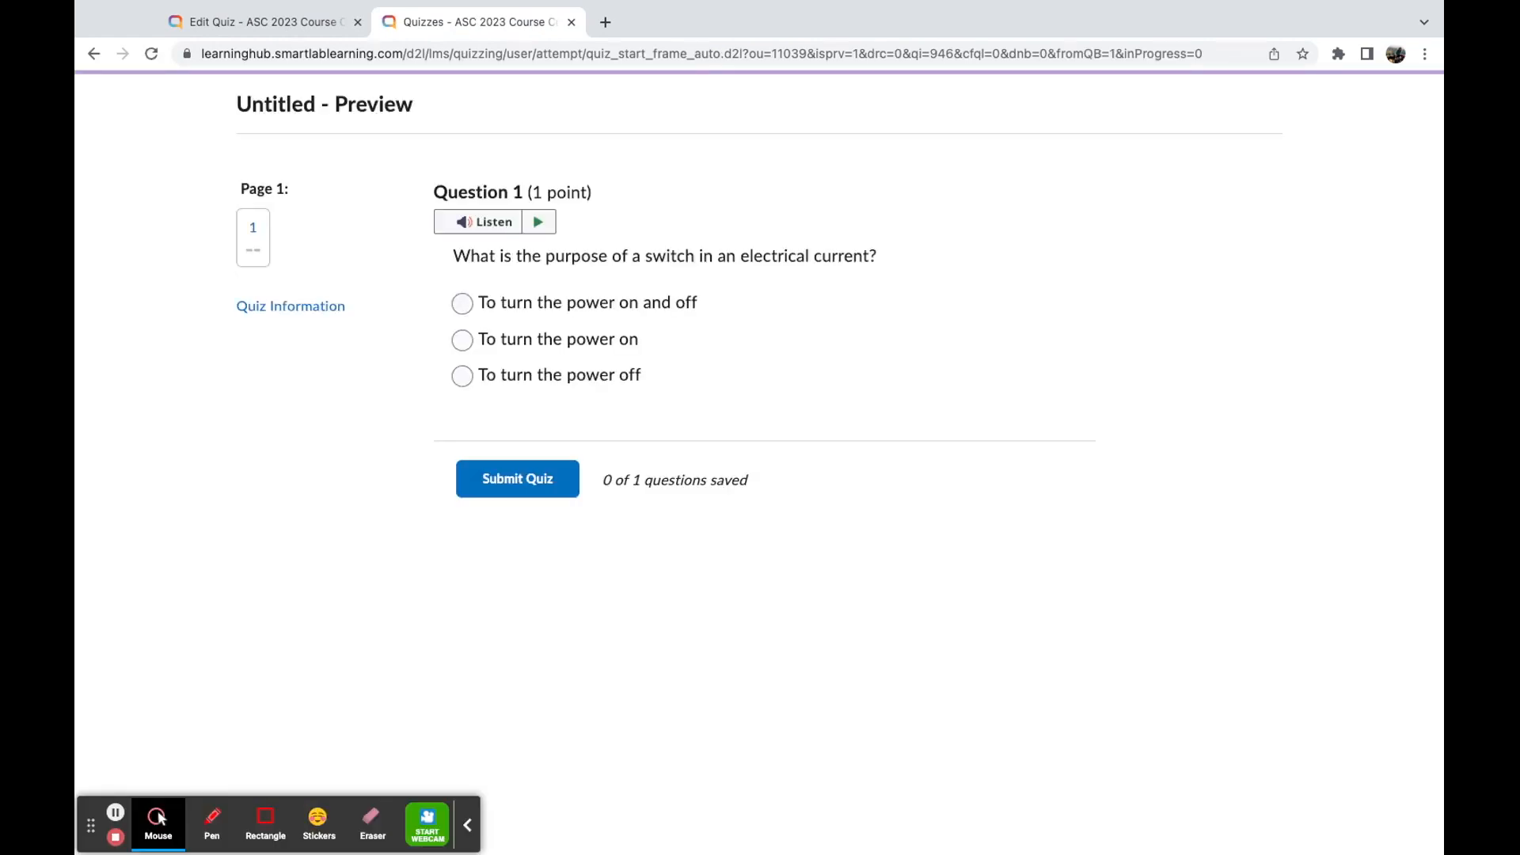
Answer the preview question with "To turn the power on and off", proceed to the submission confirmation and close the preview.
{"action": "left_click", "coordinate": [548, 319]}
{"action": "left_click", "coordinate": [511, 480]}
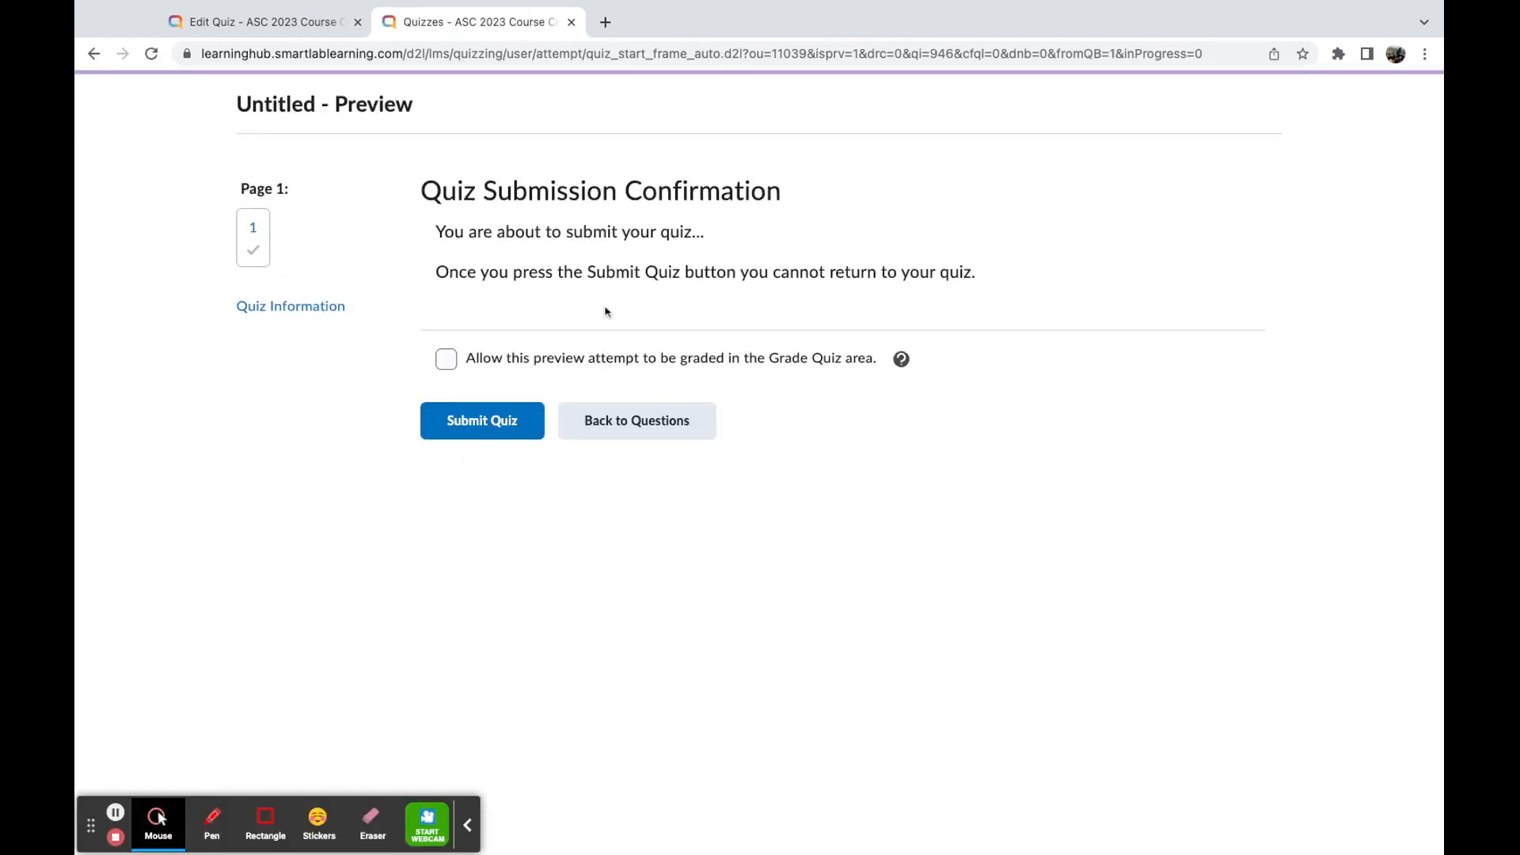
{"action": "left_click", "coordinate": [571, 22]}
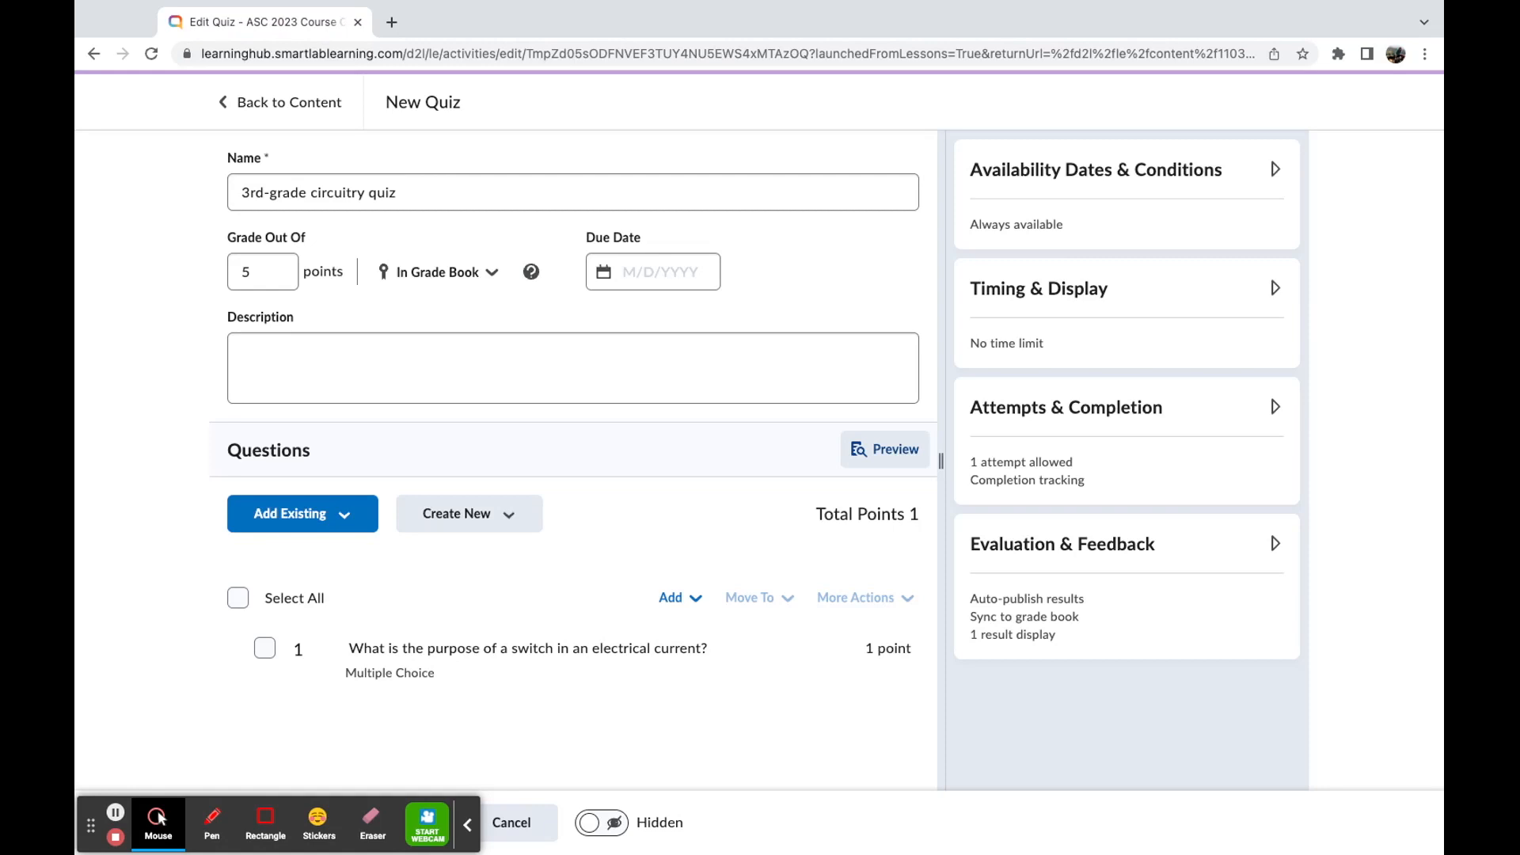
Look over the quiz's Availability Dates & Conditions and its Timing & Display settings.
{"action": "left_click", "coordinate": [1034, 183]}
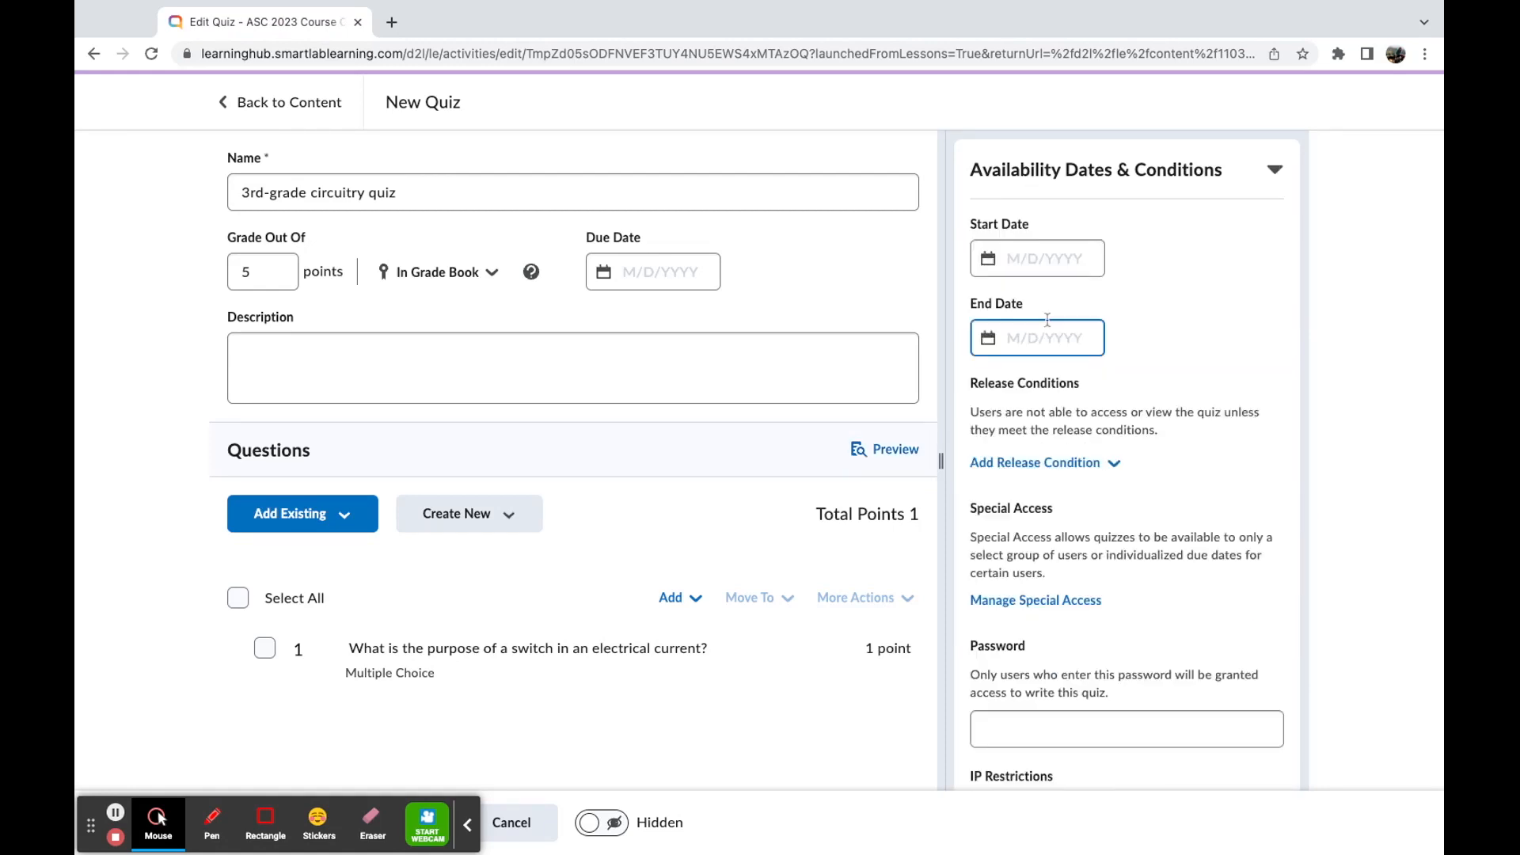
{"action": "left_click", "coordinate": [1055, 186]}
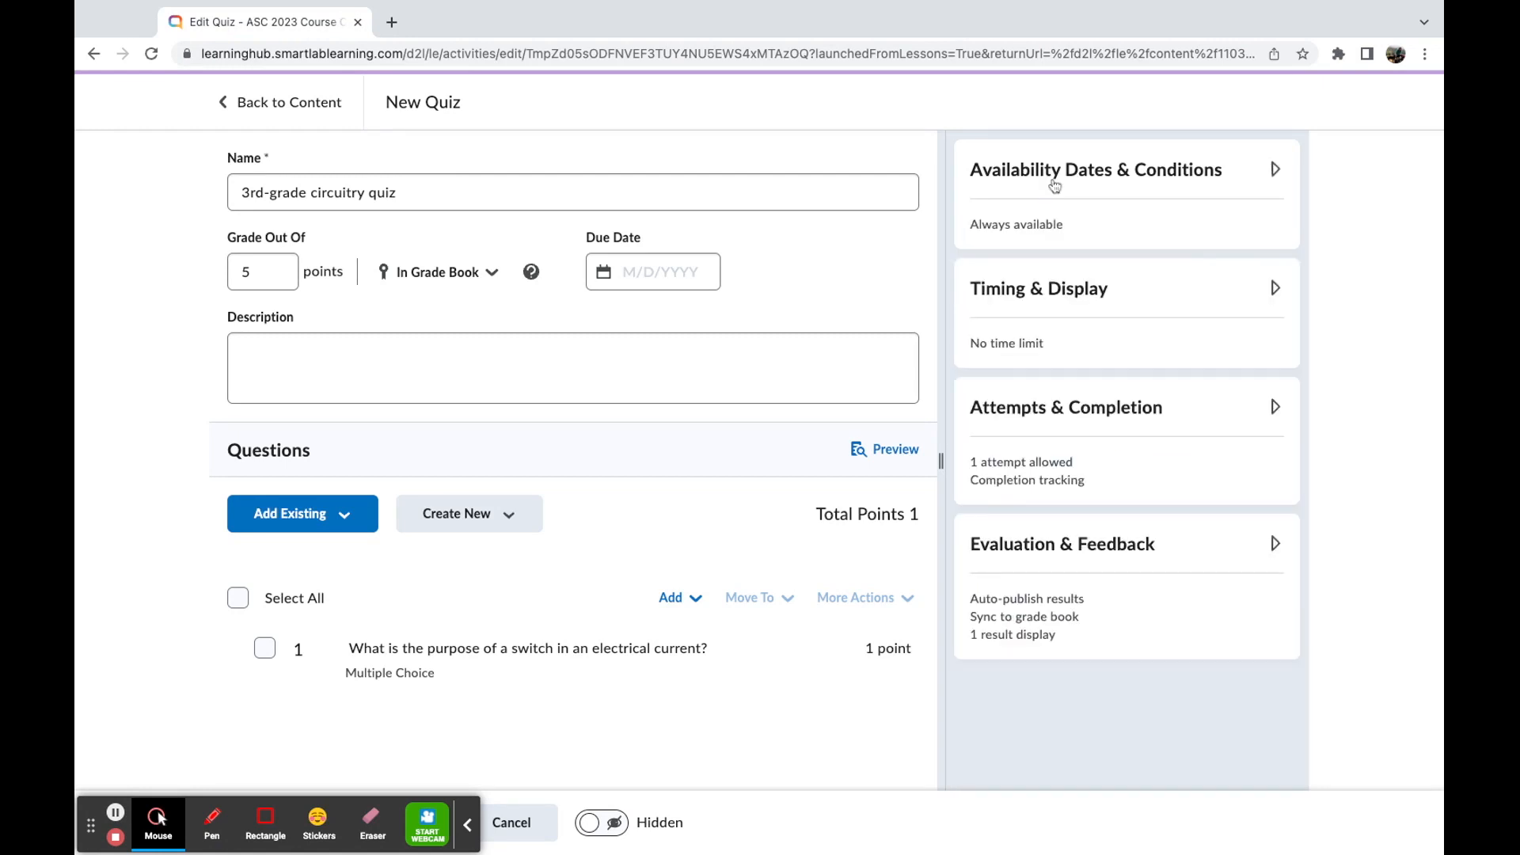
{"action": "left_click", "coordinate": [1046, 293]}
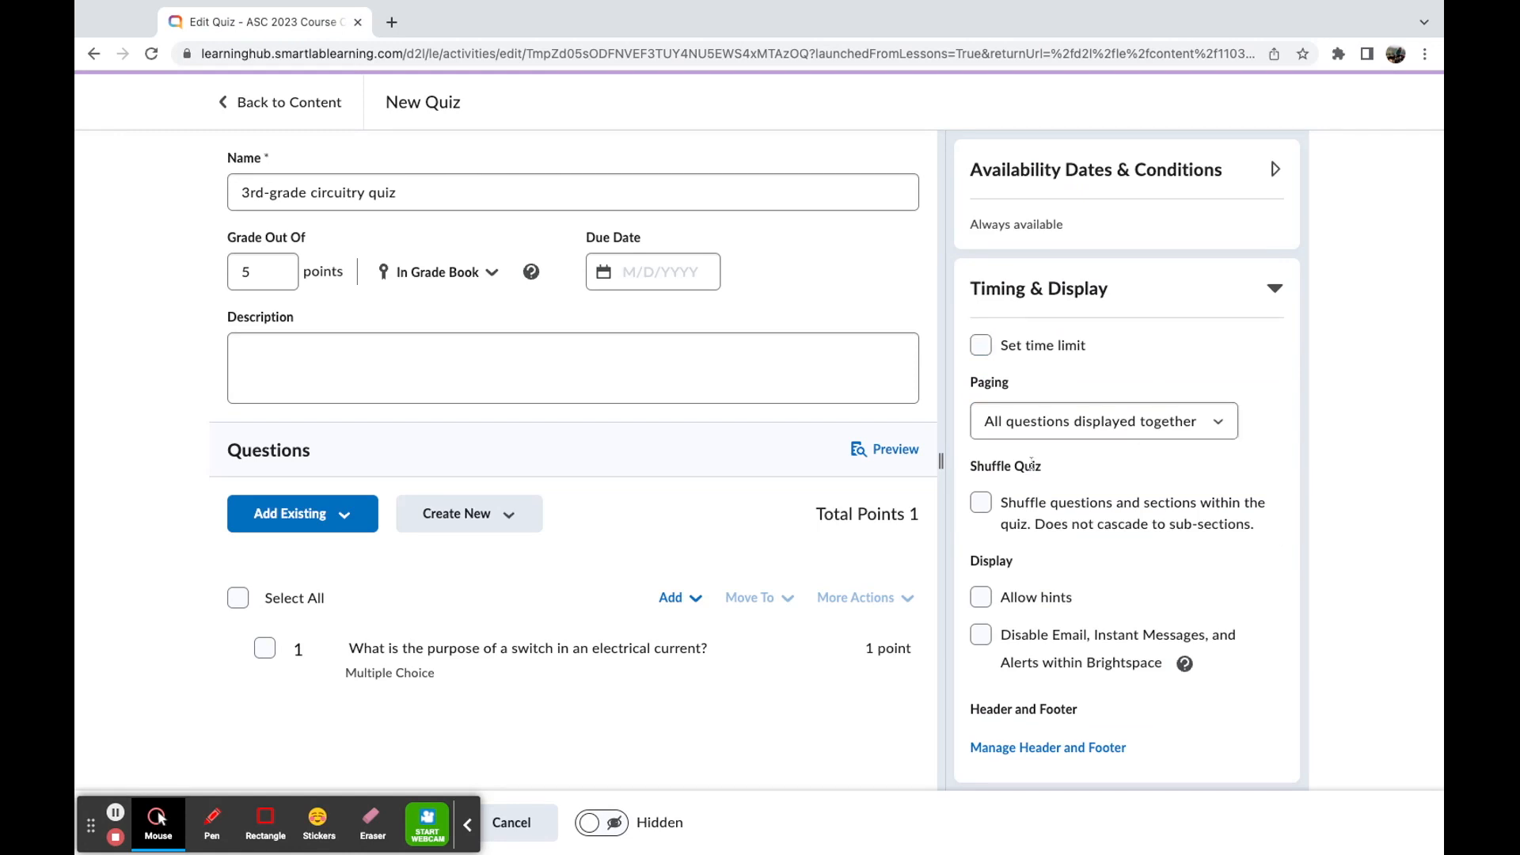
{"action": "scroll", "coordinate": [1059, 504], "scroll_direction": "down", "scroll_amount": 1}
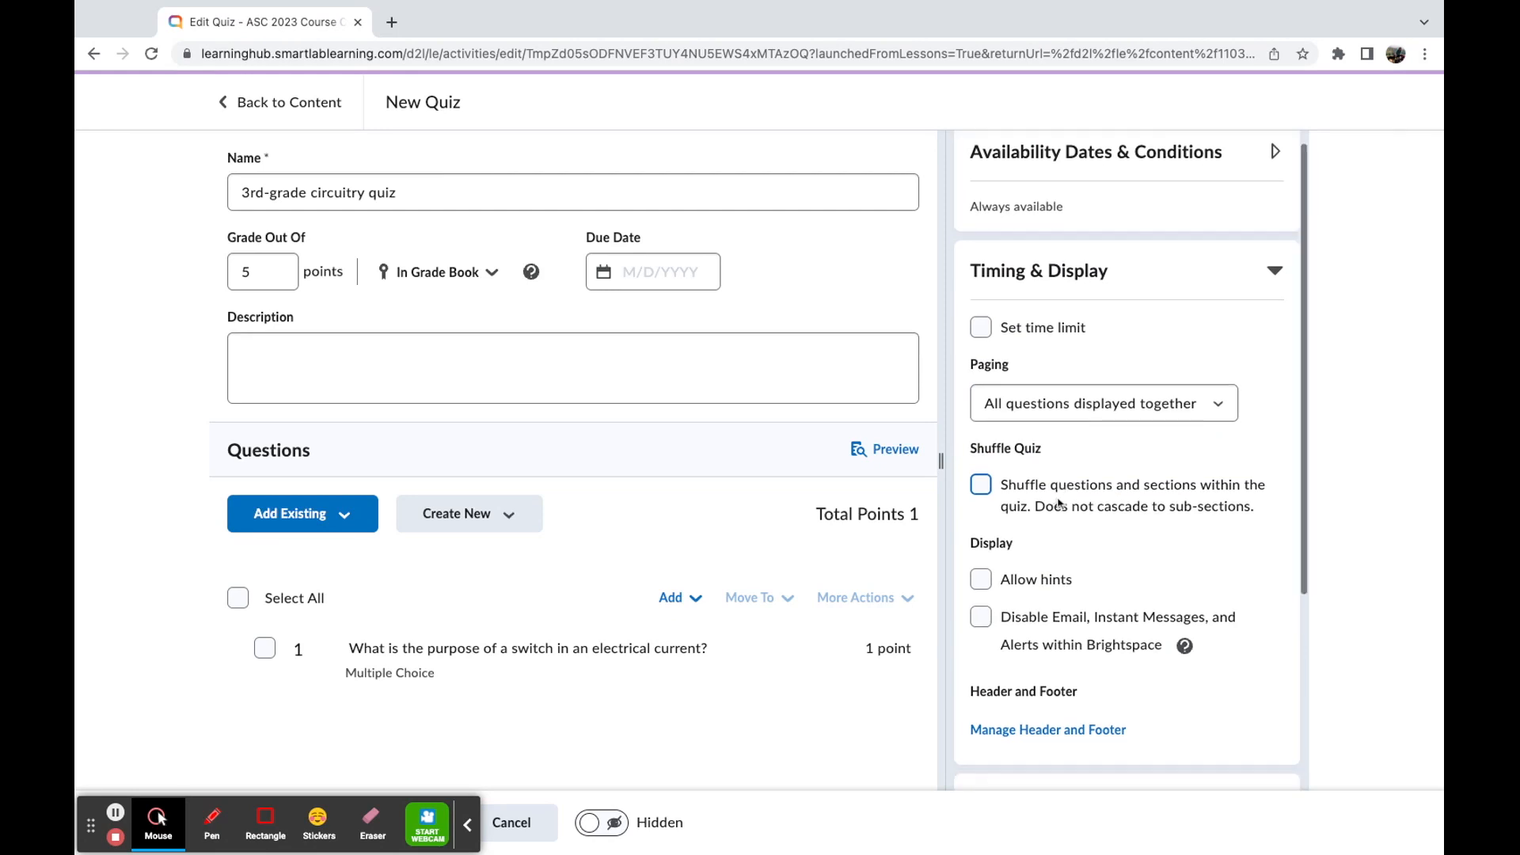
{"action": "scroll", "coordinate": [1059, 504], "scroll_direction": "down", "scroll_amount": 3}
{"action": "scroll", "coordinate": [1059, 505], "scroll_direction": "down", "scroll_amount": 1}
Examine the Attempts & Completion settings, including attempts allowed and overall grade calculation, and leave the attempts dialog without changes.
{"action": "left_click", "coordinate": [1053, 522]}
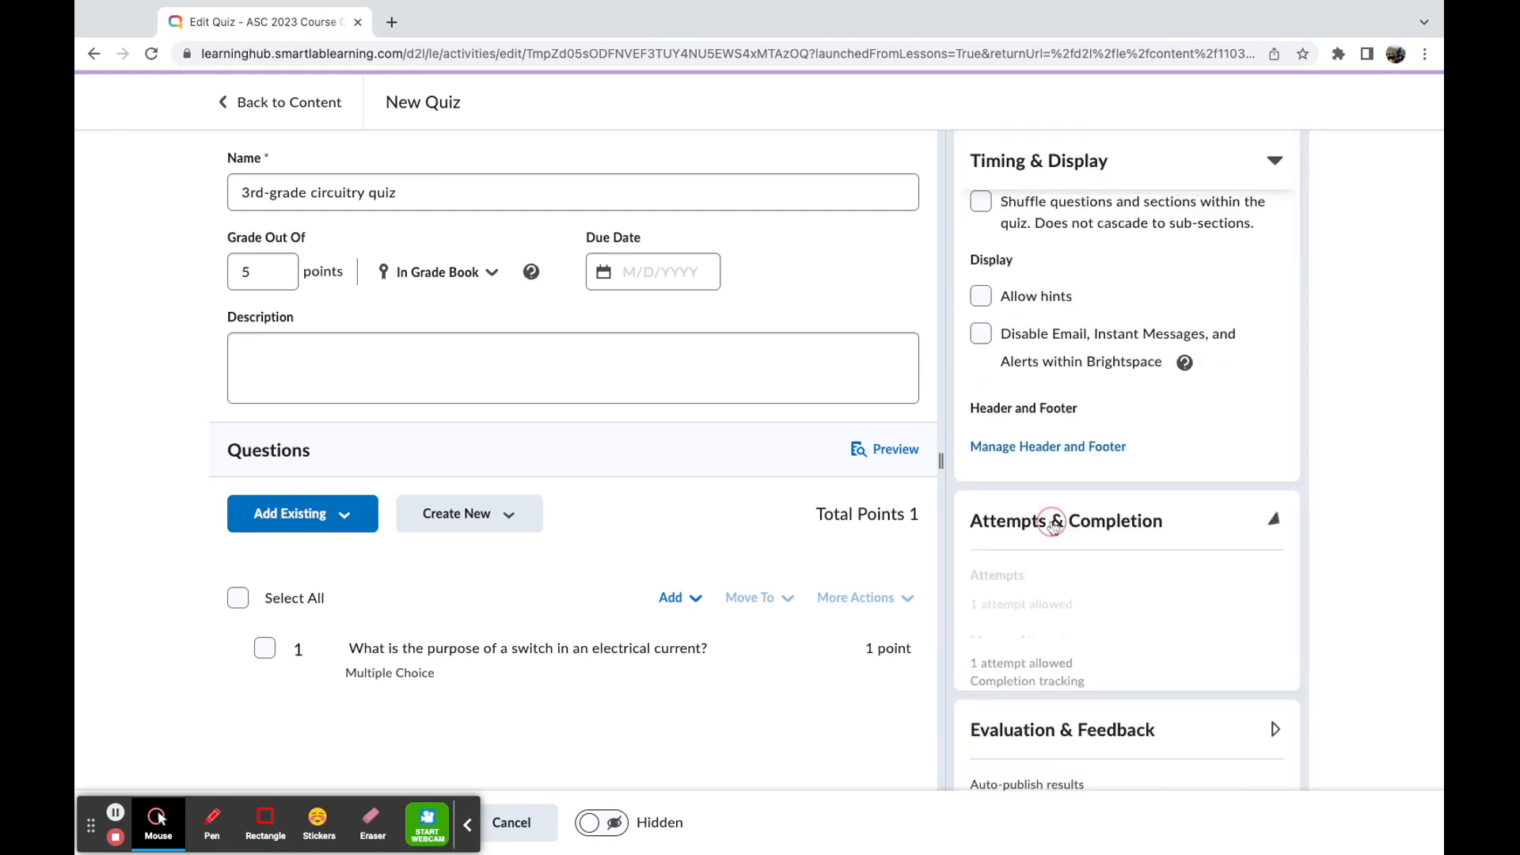
{"action": "scroll", "coordinate": [1126, 473], "scroll_direction": "down", "scroll_amount": 1}
{"action": "scroll", "coordinate": [1124, 474], "scroll_direction": "down", "scroll_amount": 1}
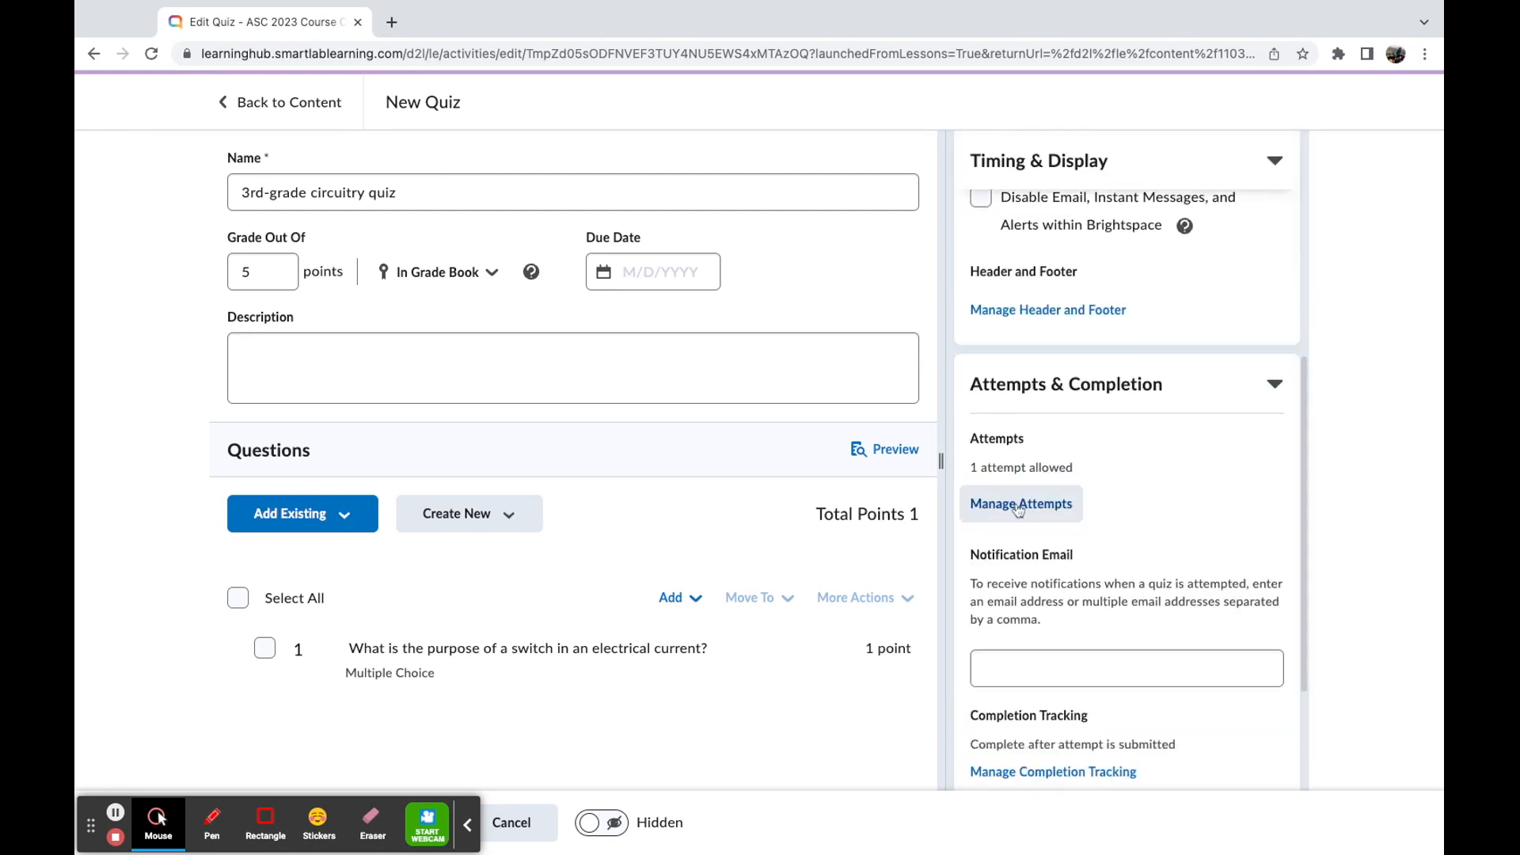
{"action": "left_click", "coordinate": [1045, 507]}
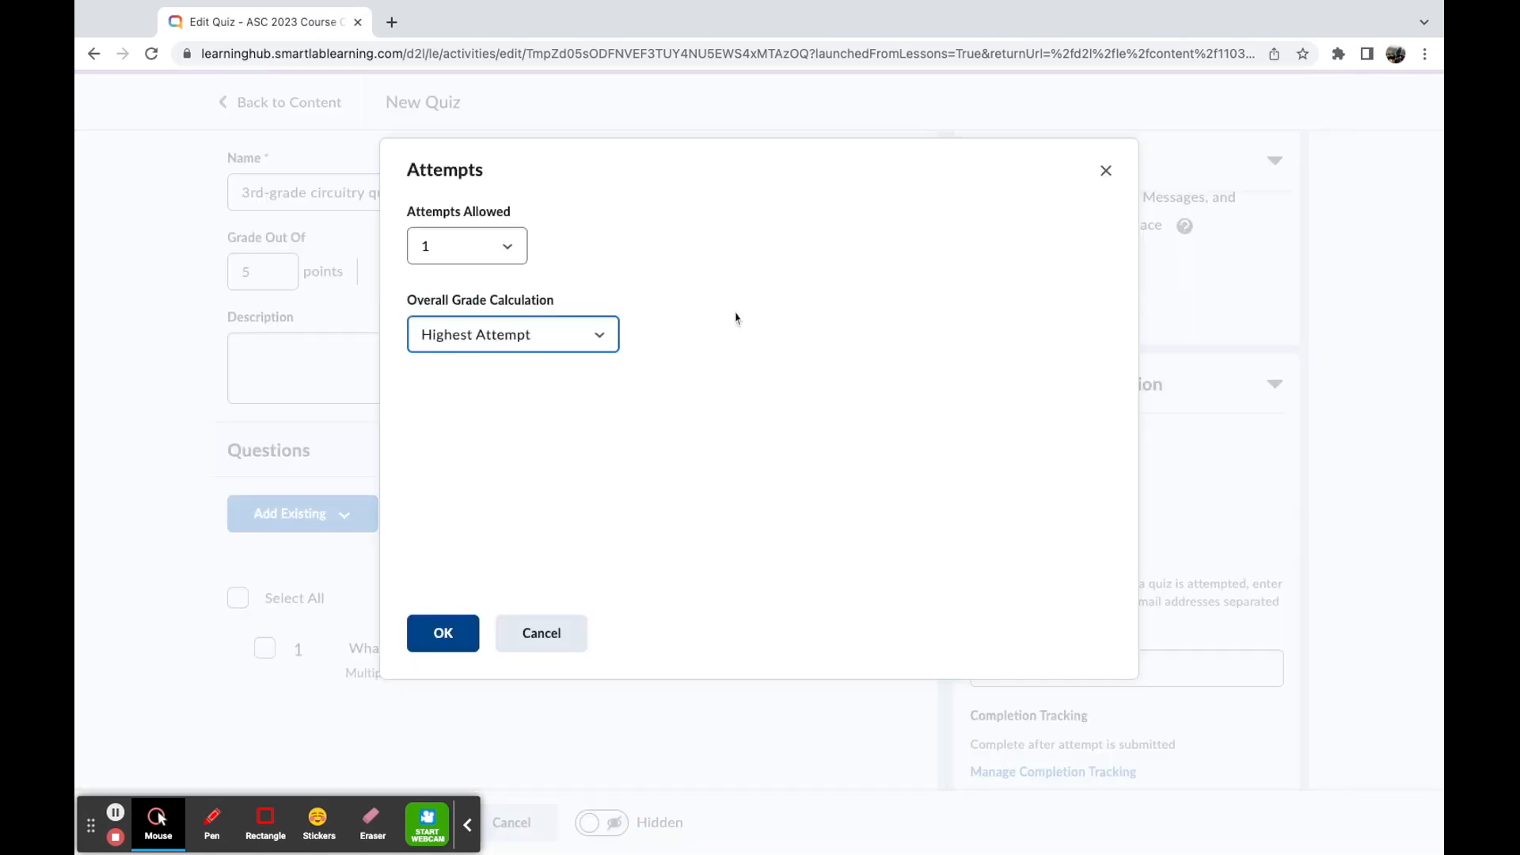
{"action": "left_click", "coordinate": [508, 251]}
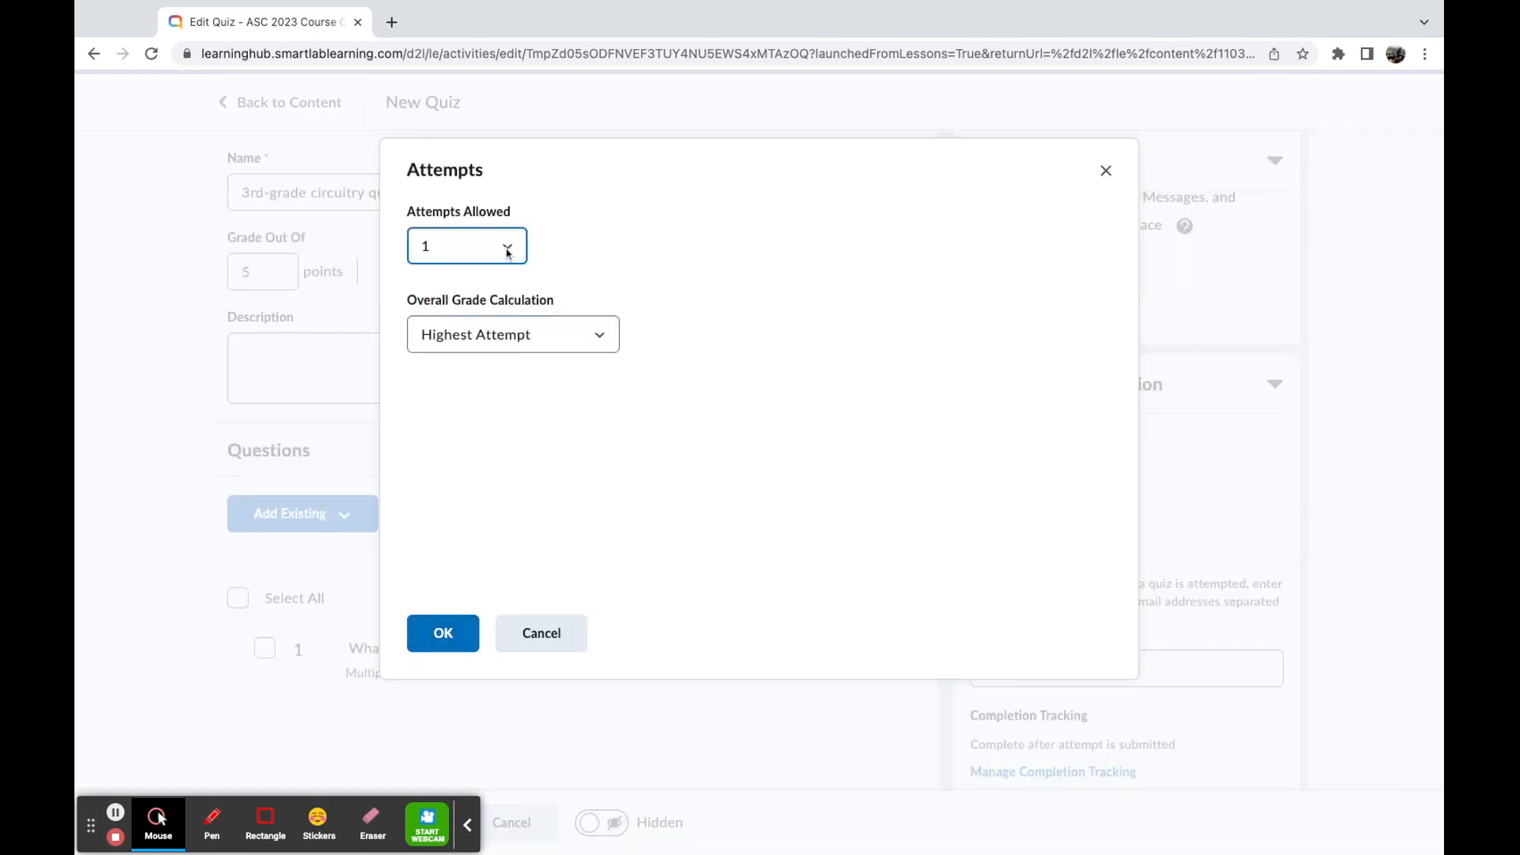
{"action": "left_click", "coordinate": [544, 638]}
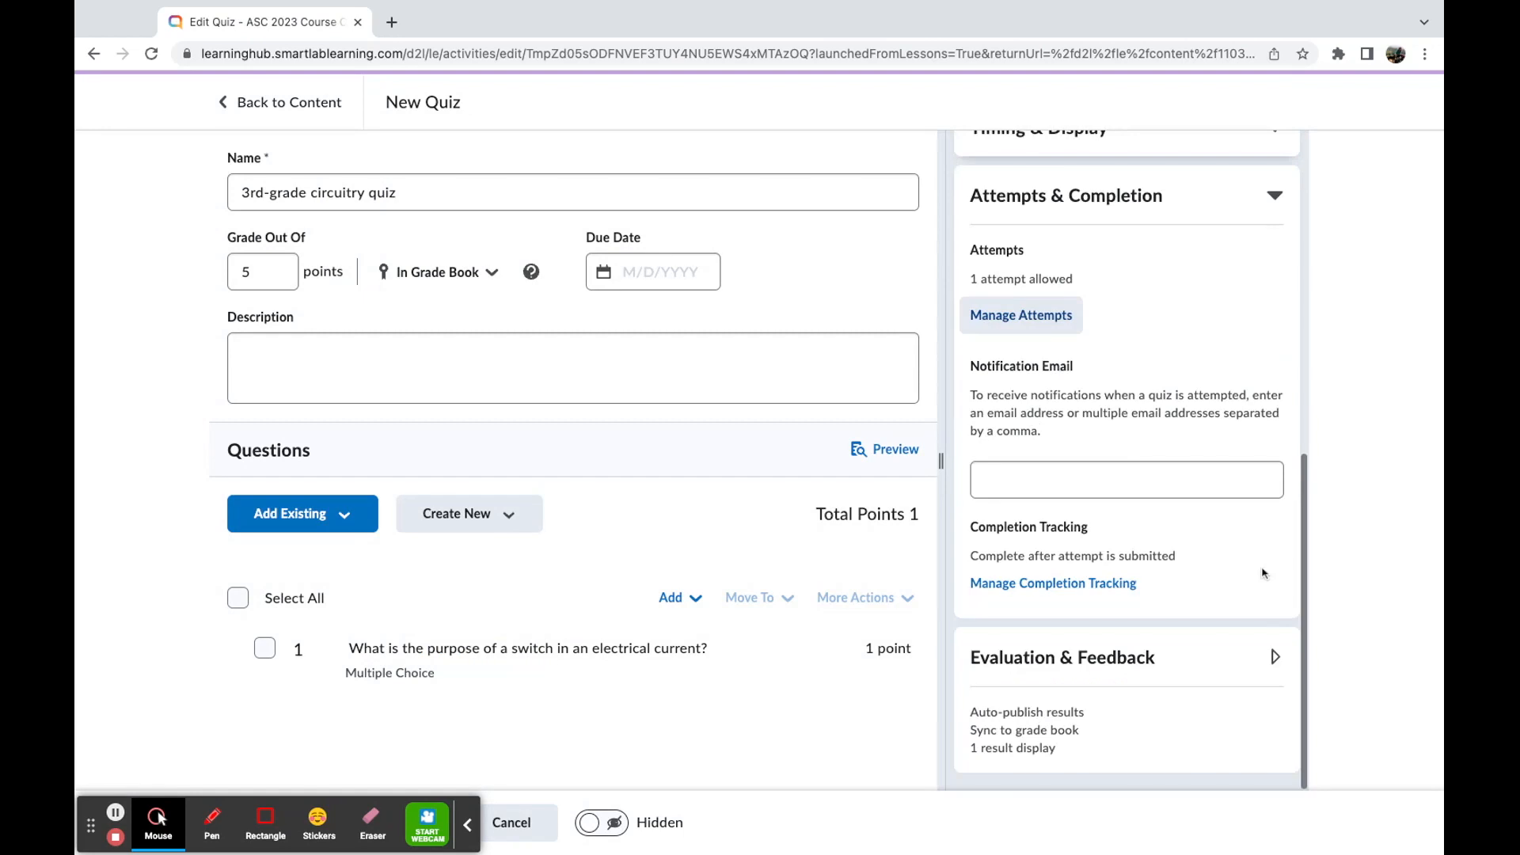
Examine the quiz's Evaluation & Feedback settings for publishing results, grade book synchronization and learning objectives.
{"action": "left_click", "coordinate": [1275, 658]}
{"action": "scroll", "coordinate": [1146, 570], "scroll_direction": "down", "scroll_amount": 4}
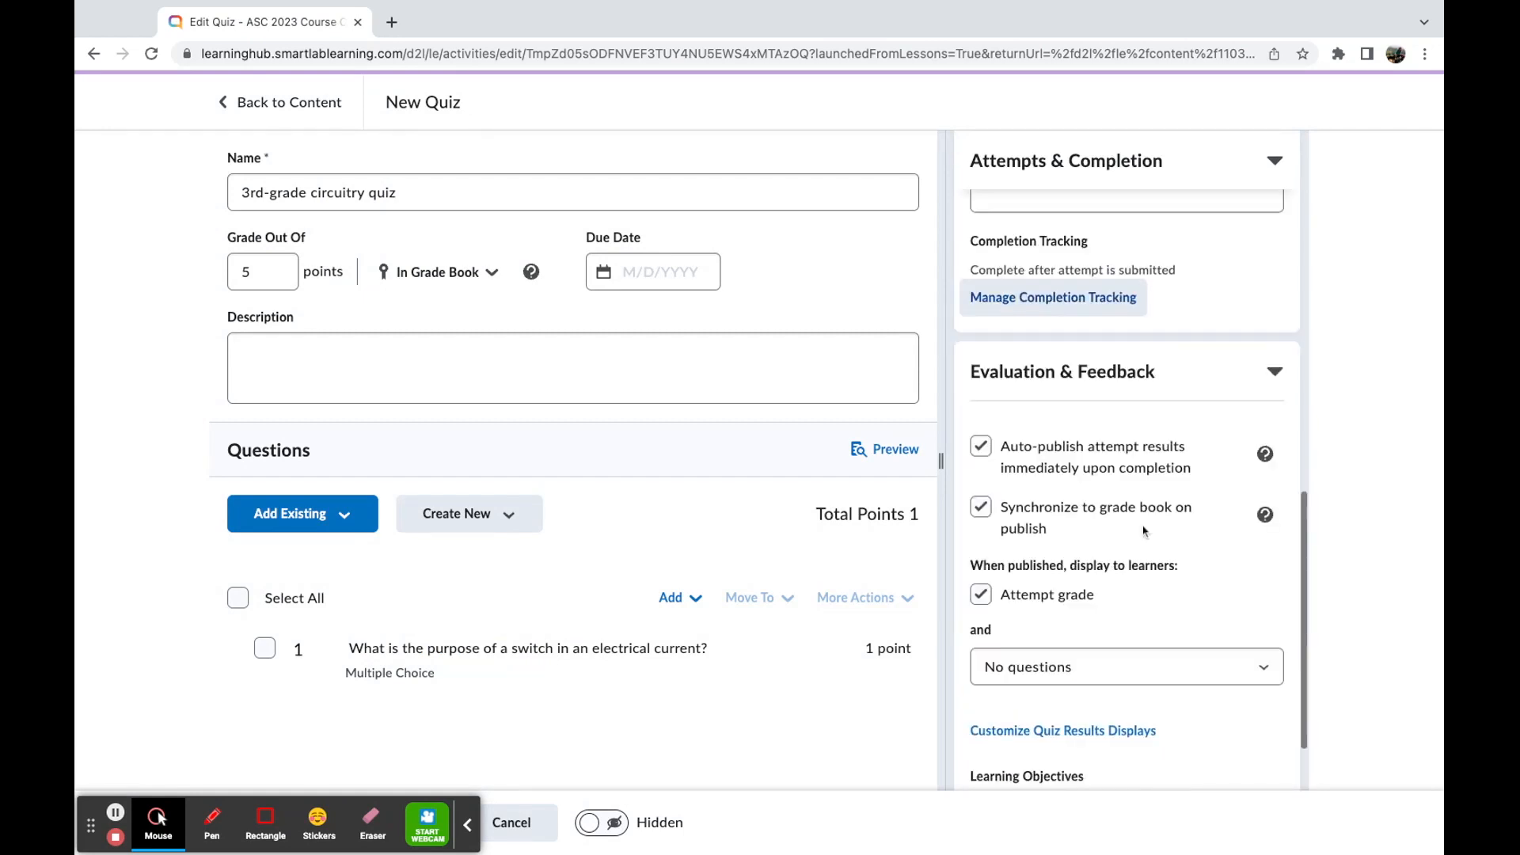
{"action": "scroll", "coordinate": [1145, 532], "scroll_direction": "down", "scroll_amount": 2}
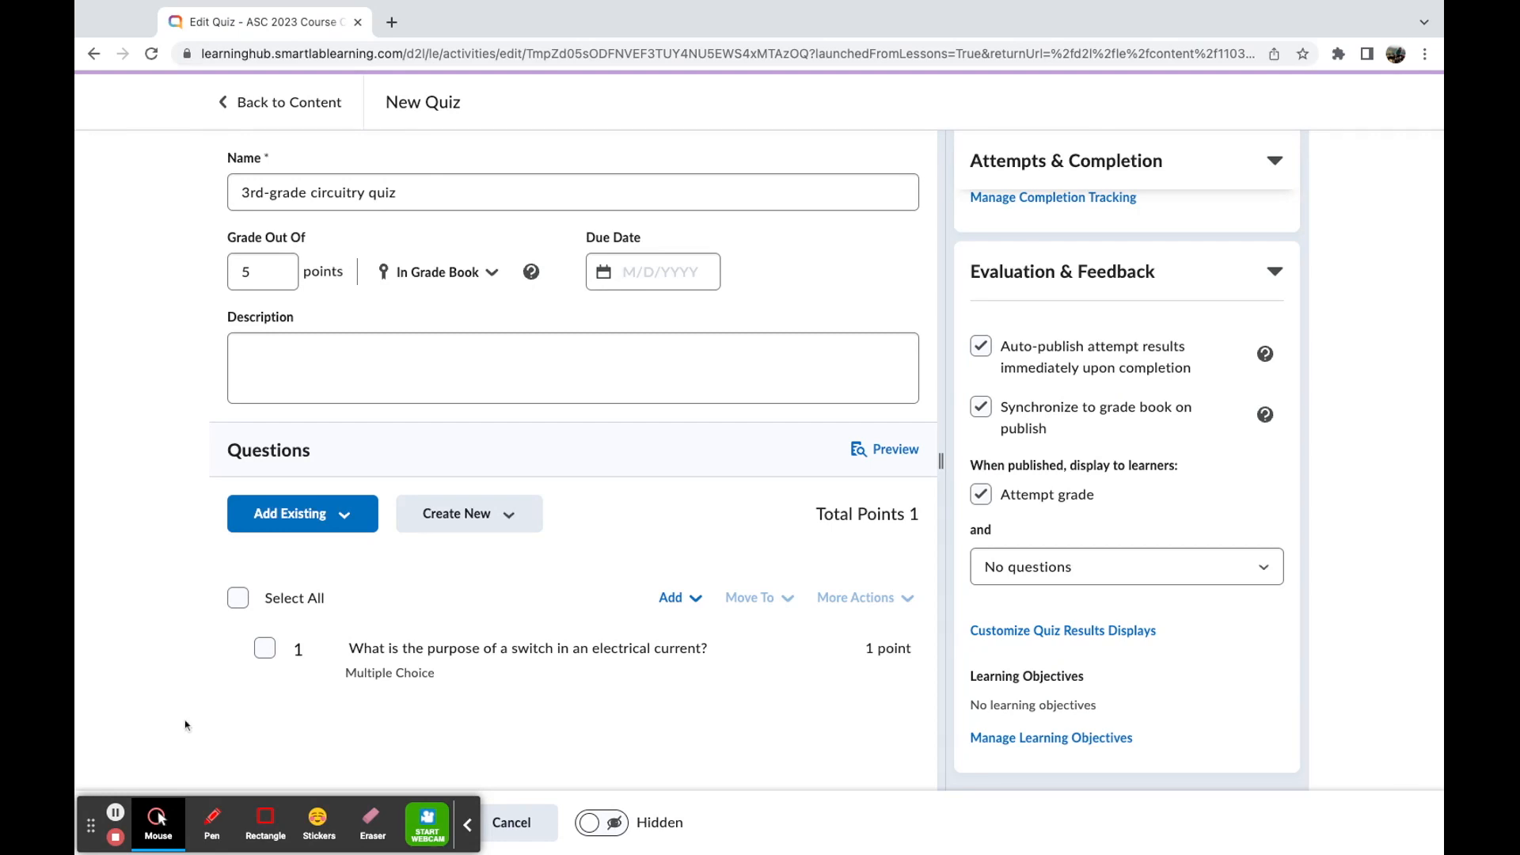
Save the 3rd-grade circuitry quiz and close its editor.
{"action": "left_click_drag", "start_coordinate": [99, 825], "coordinate": [102, 721]}
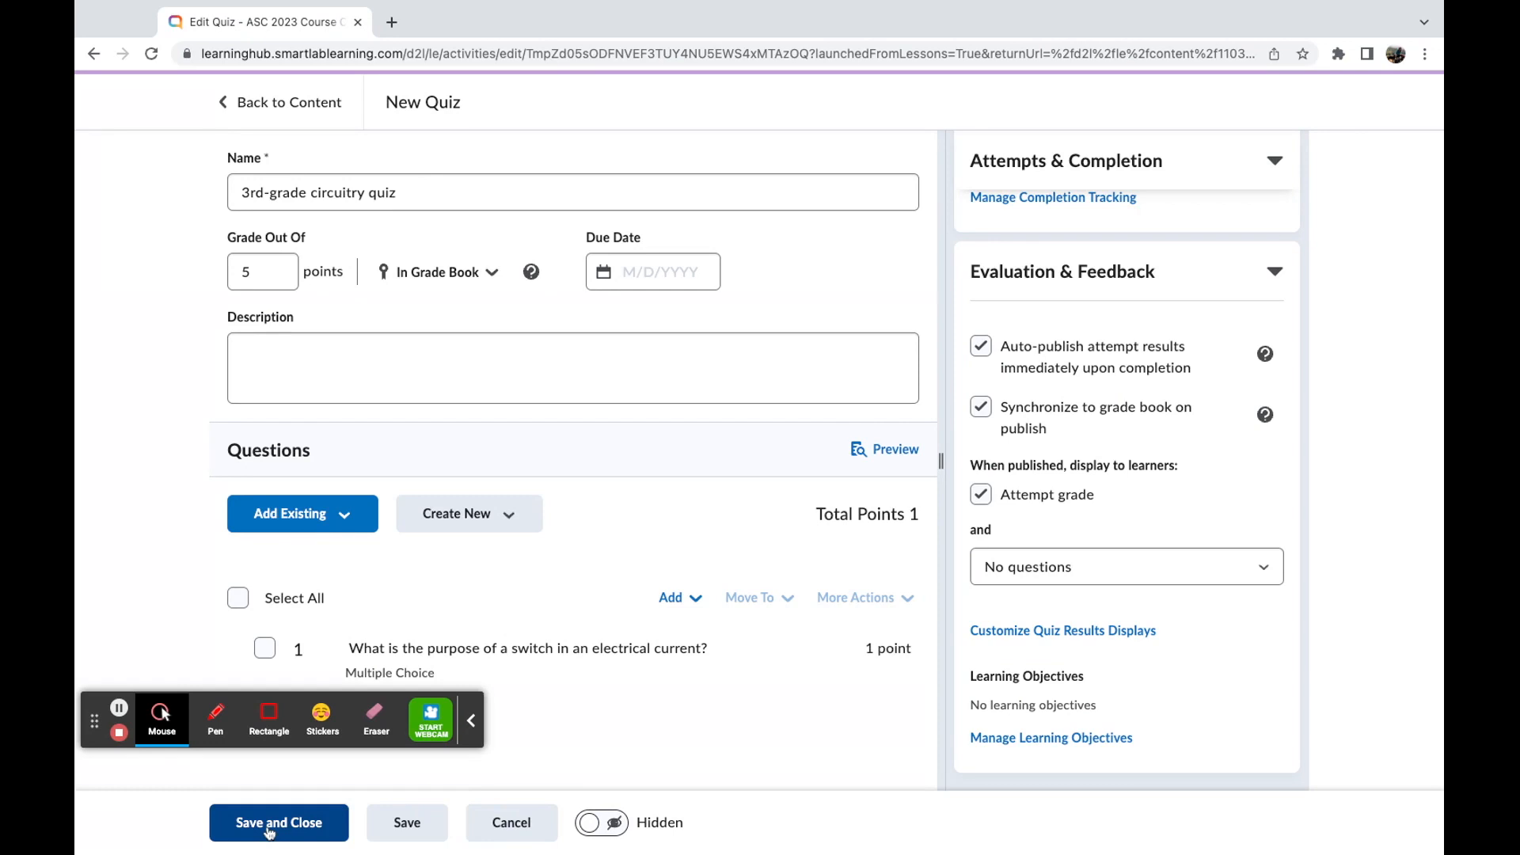
{"action": "left_click", "coordinate": [269, 828]}
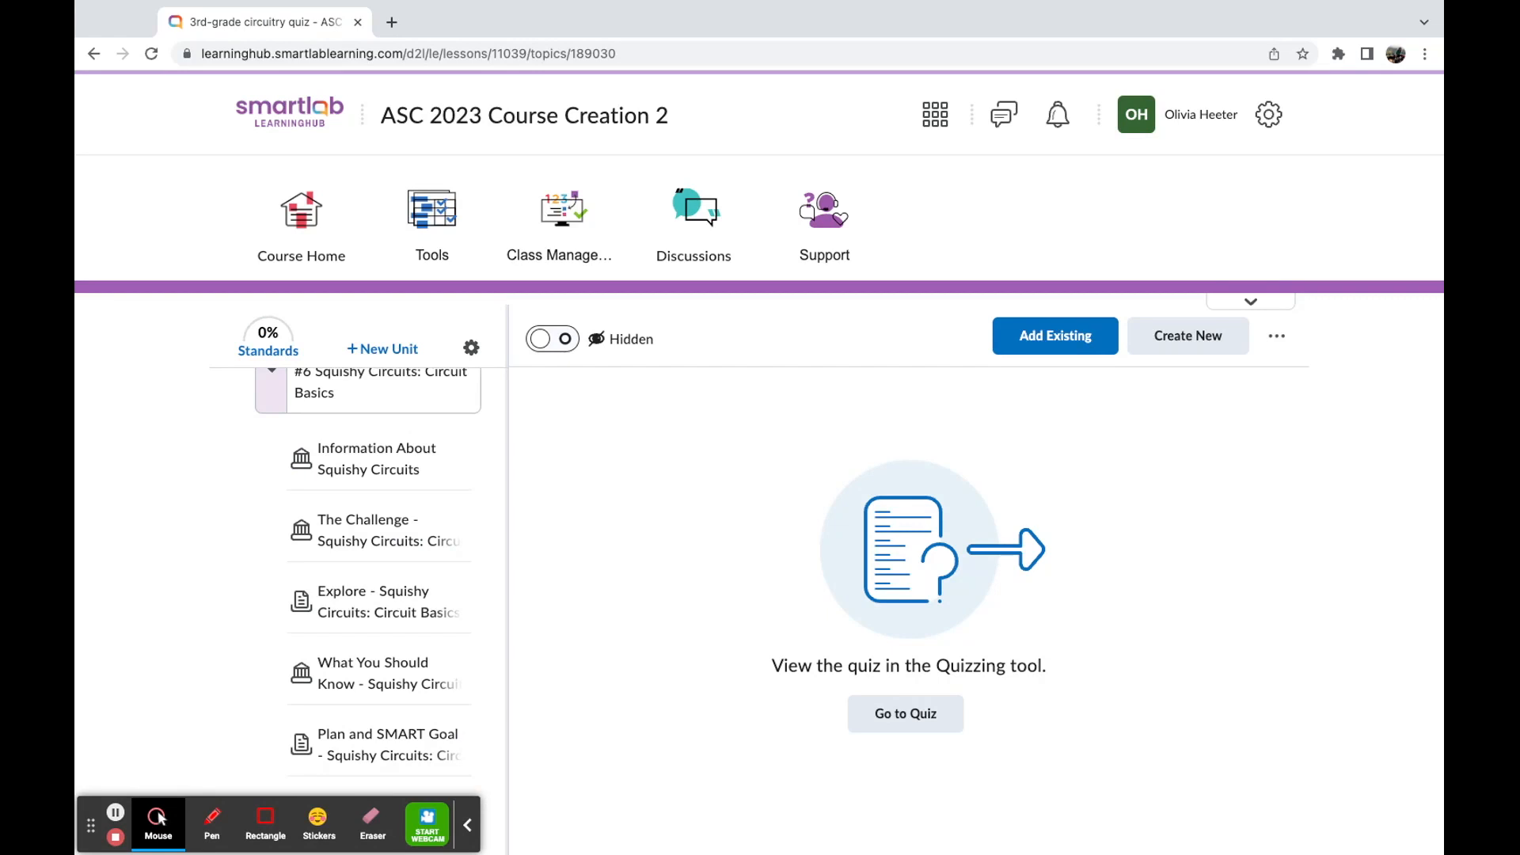
Make the 3rd-grade circuitry quiz visible to students and move it above the "Extend Yourself" topic in the Squishy Circuits: Circuit Basics unit.
{"action": "scroll", "coordinate": [253, 546], "scroll_direction": "down", "scroll_amount": 1}
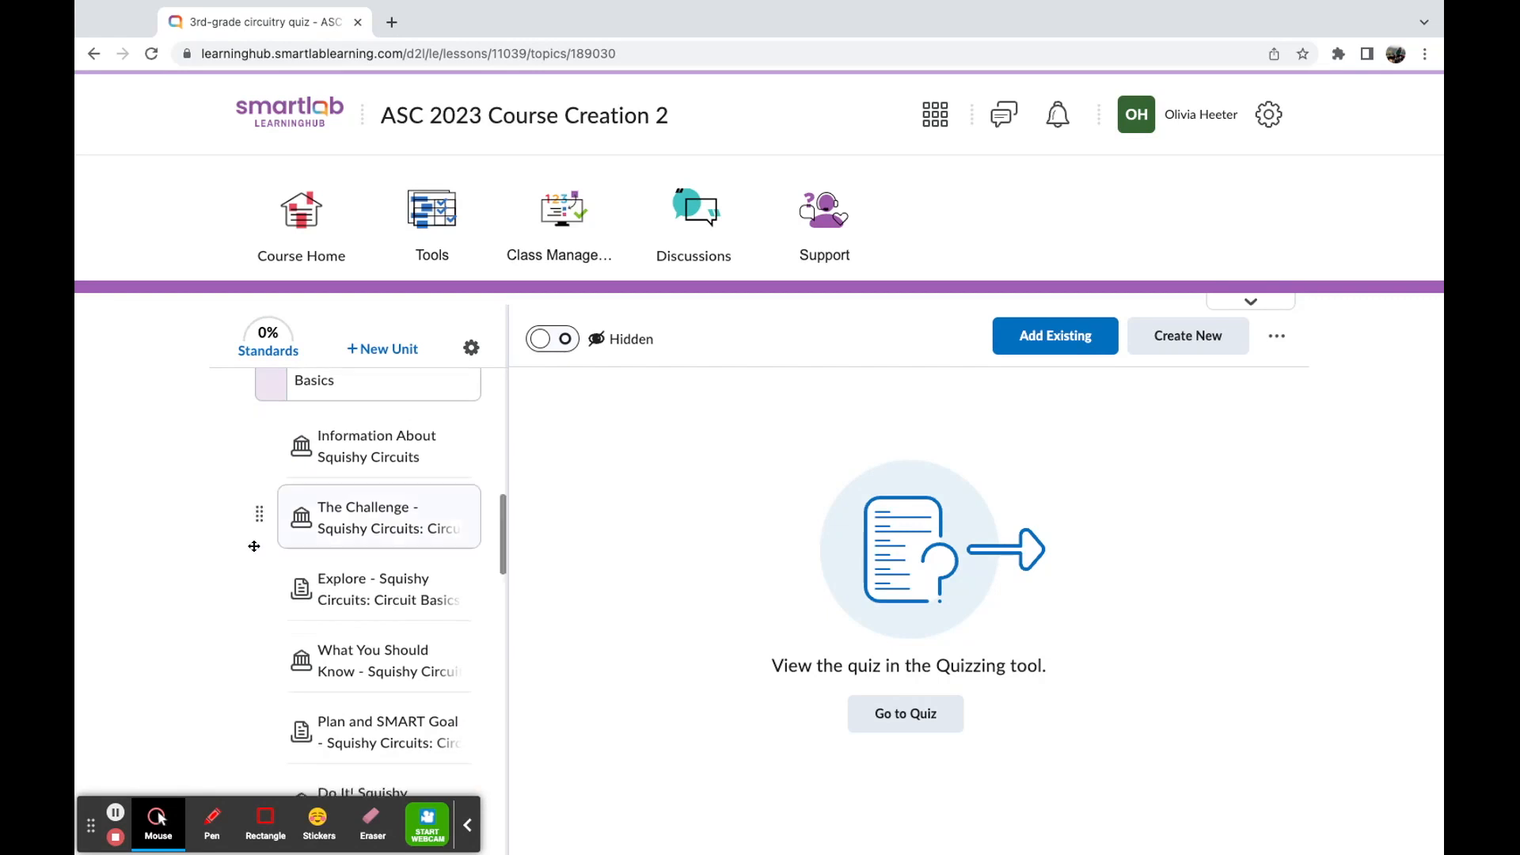
{"action": "scroll", "coordinate": [254, 546], "scroll_direction": "down", "scroll_amount": 4}
{"action": "scroll", "coordinate": [253, 546], "scroll_direction": "down", "scroll_amount": 1}
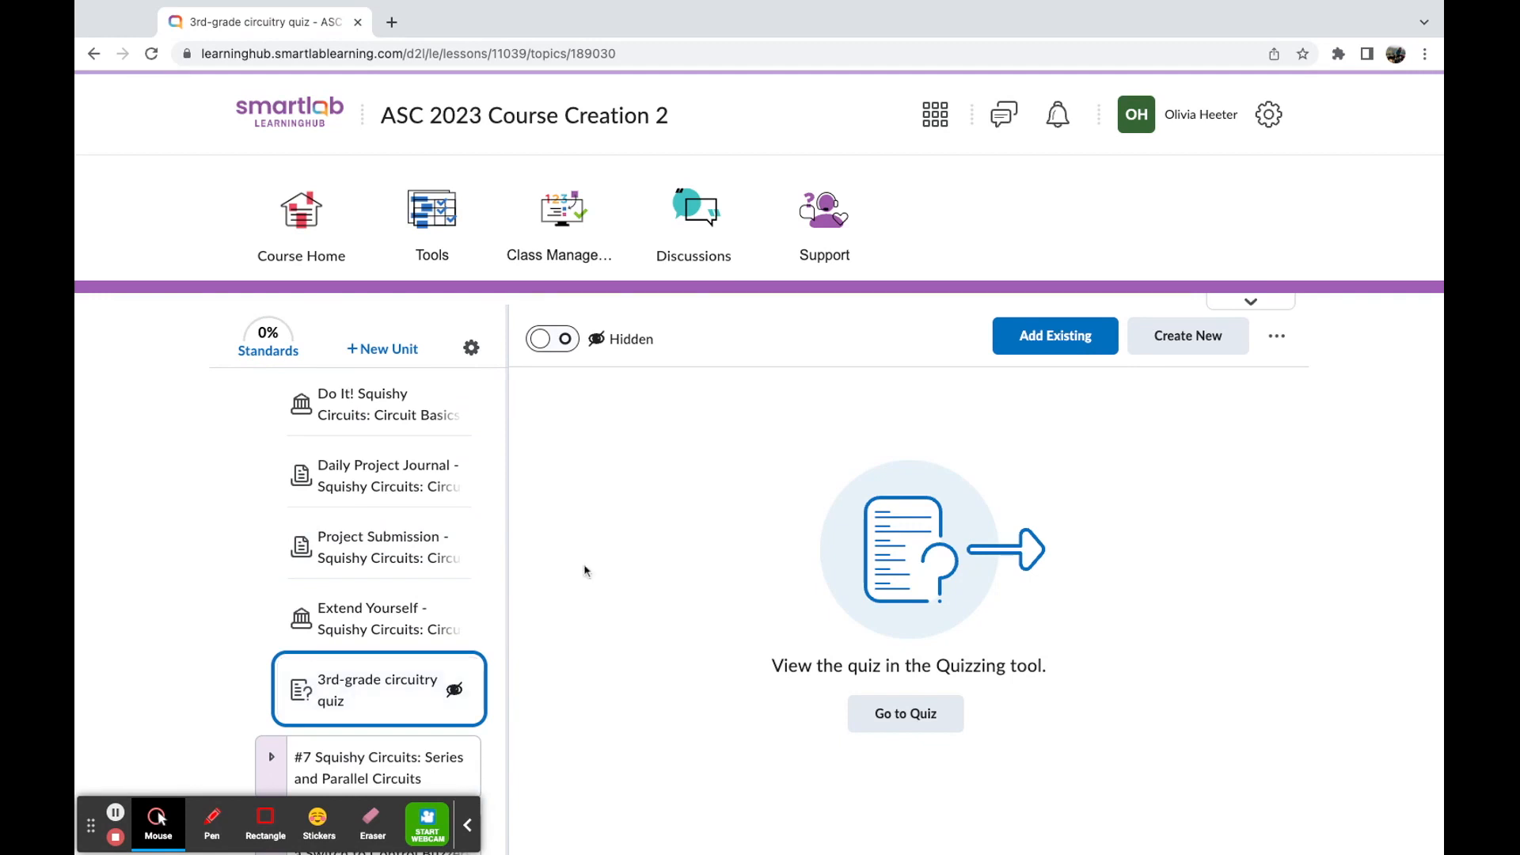
{"action": "left_click", "coordinate": [552, 338]}
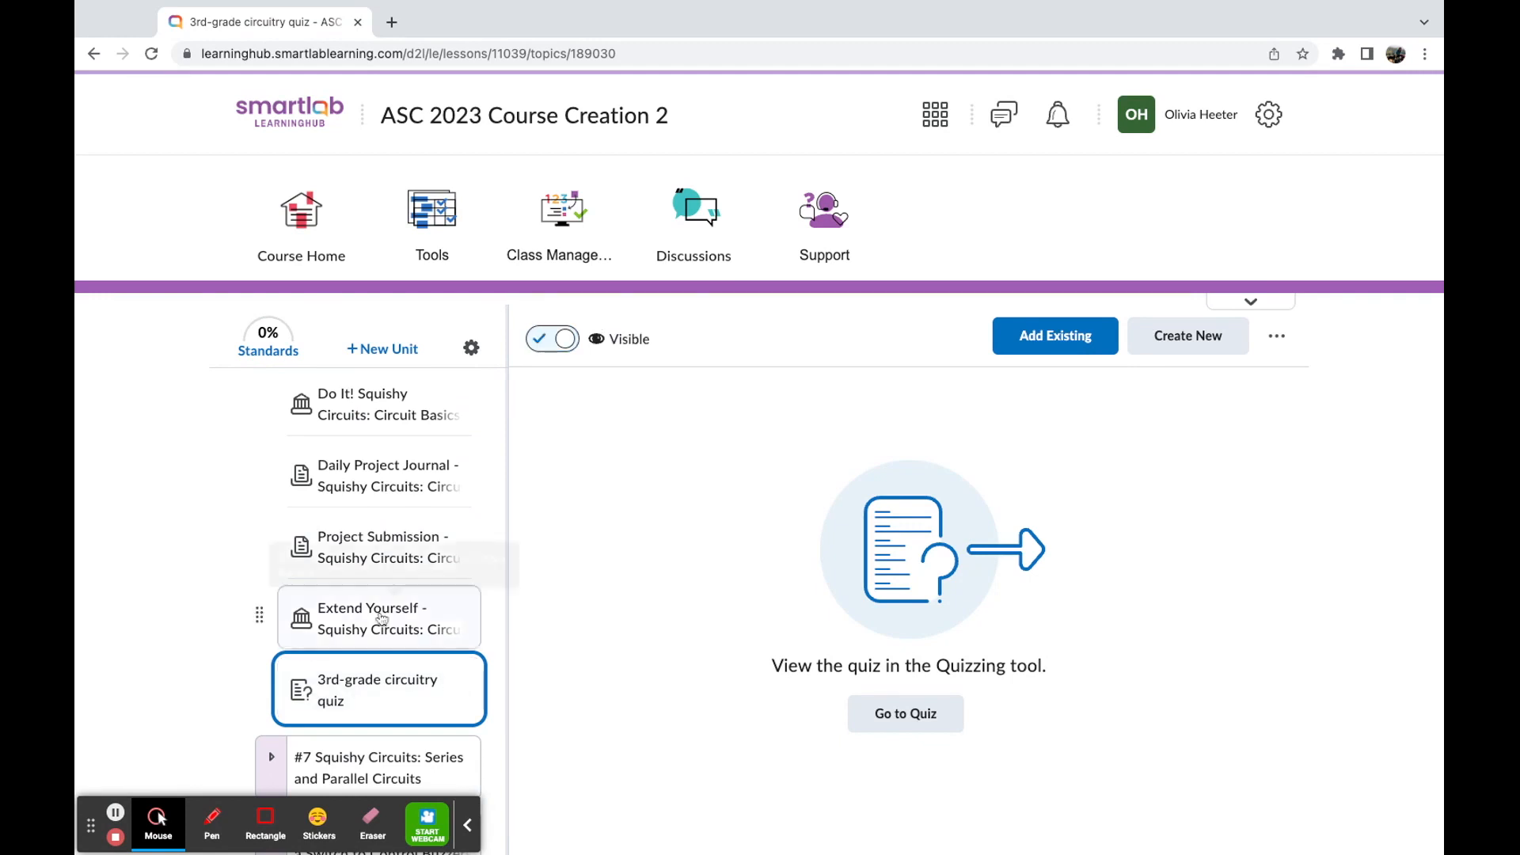
{"action": "left_click_drag", "start_coordinate": [261, 687], "coordinate": [260, 682]}
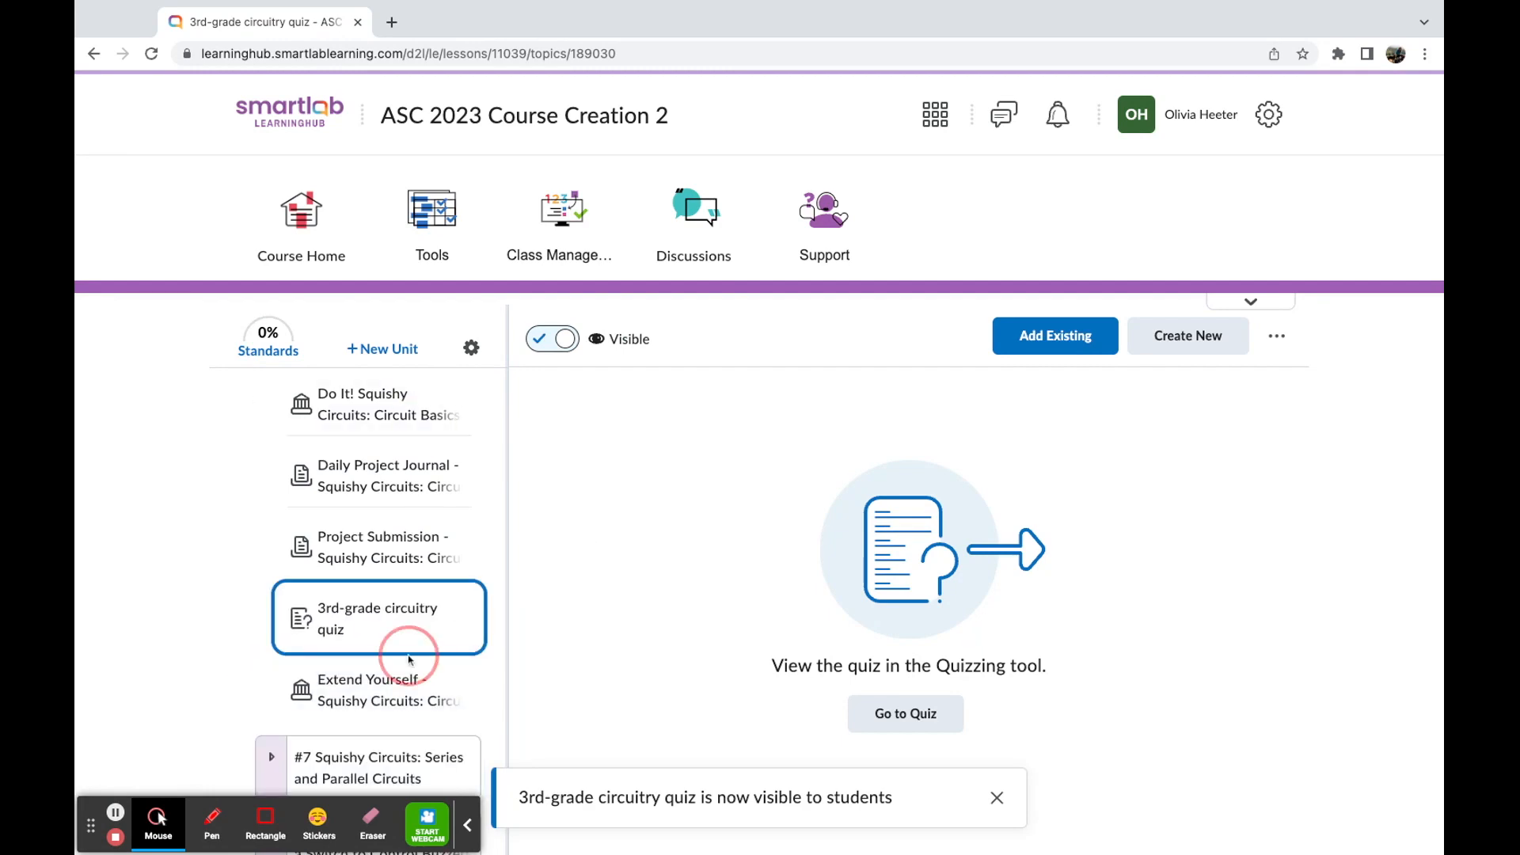